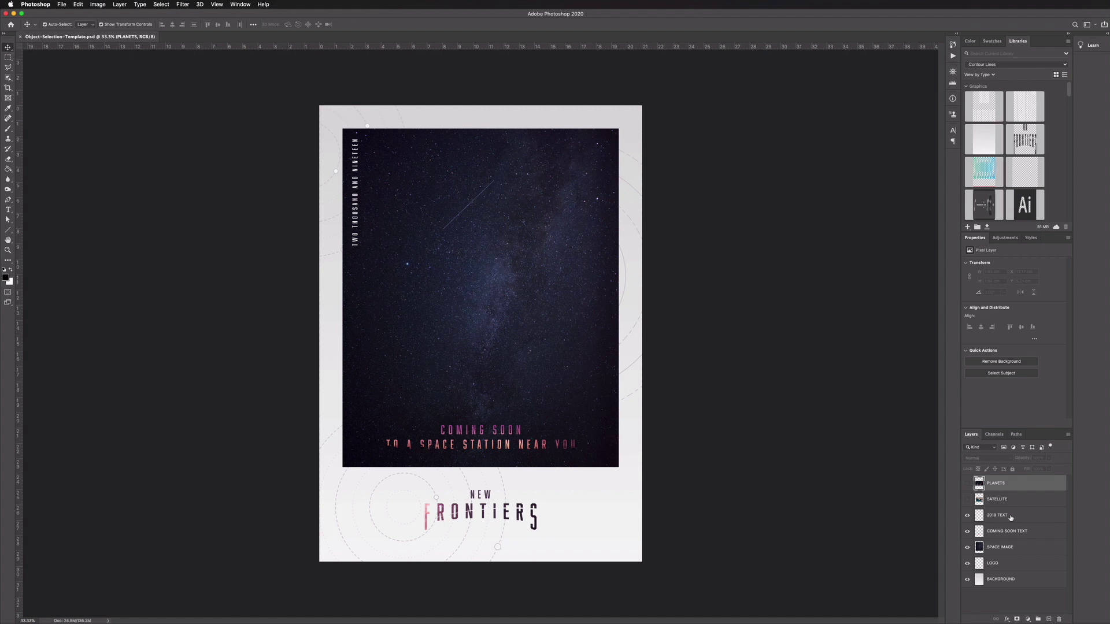
click(1010, 517)
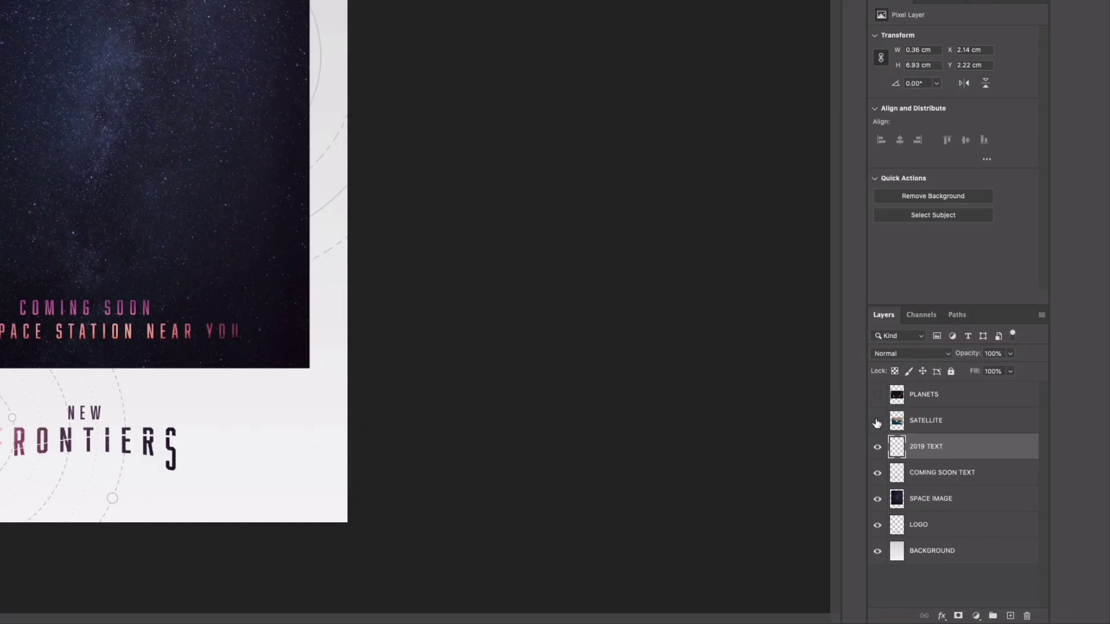
click(877, 421)
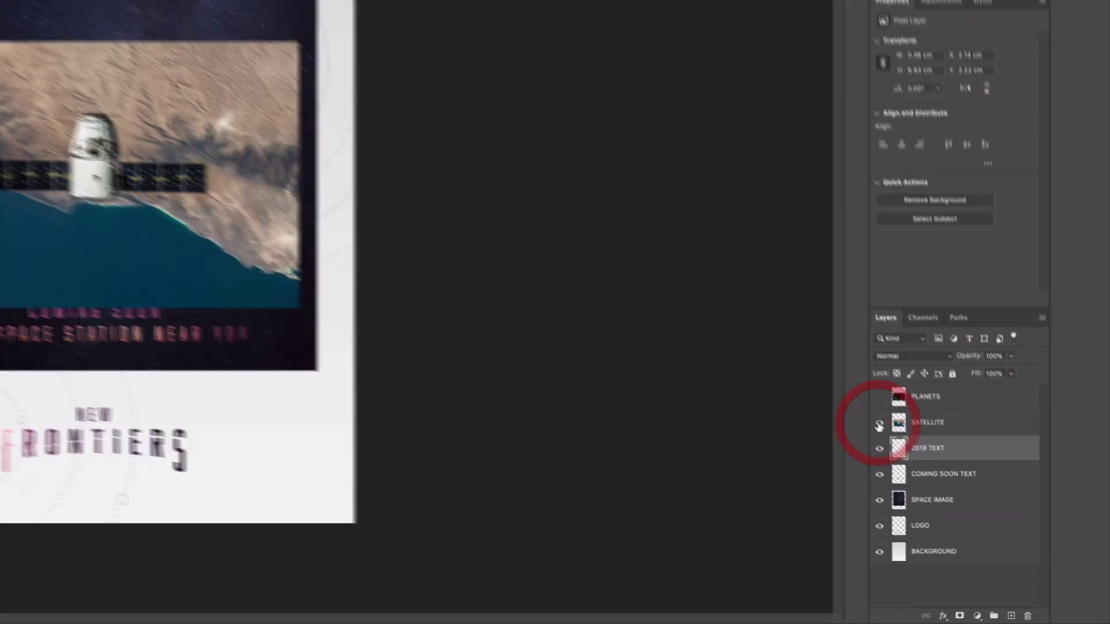
click(877, 395)
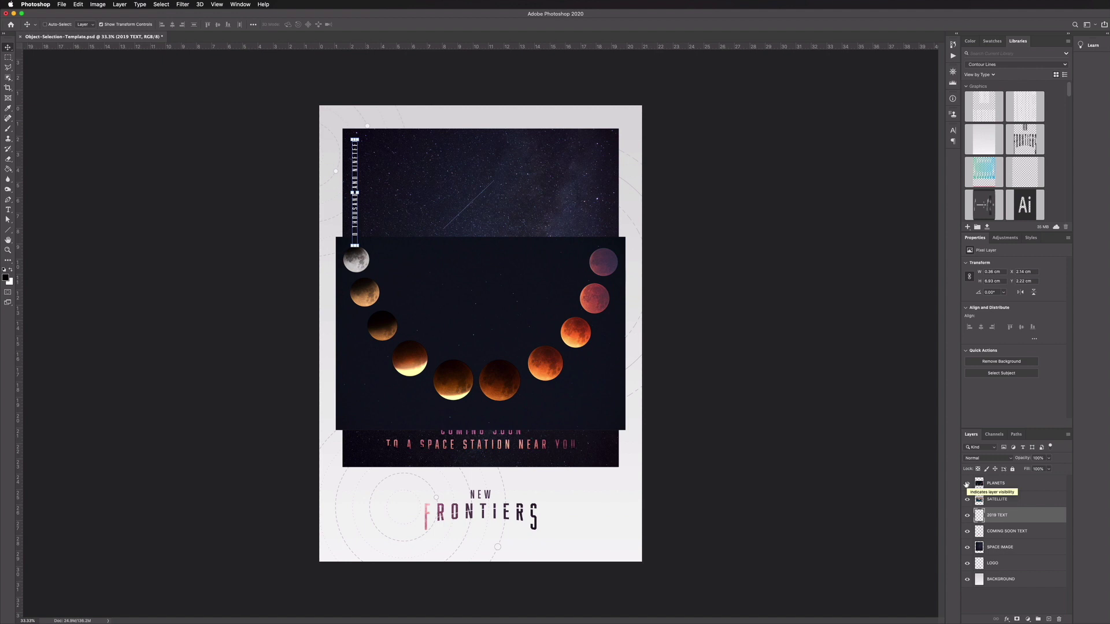
key(super+plus)
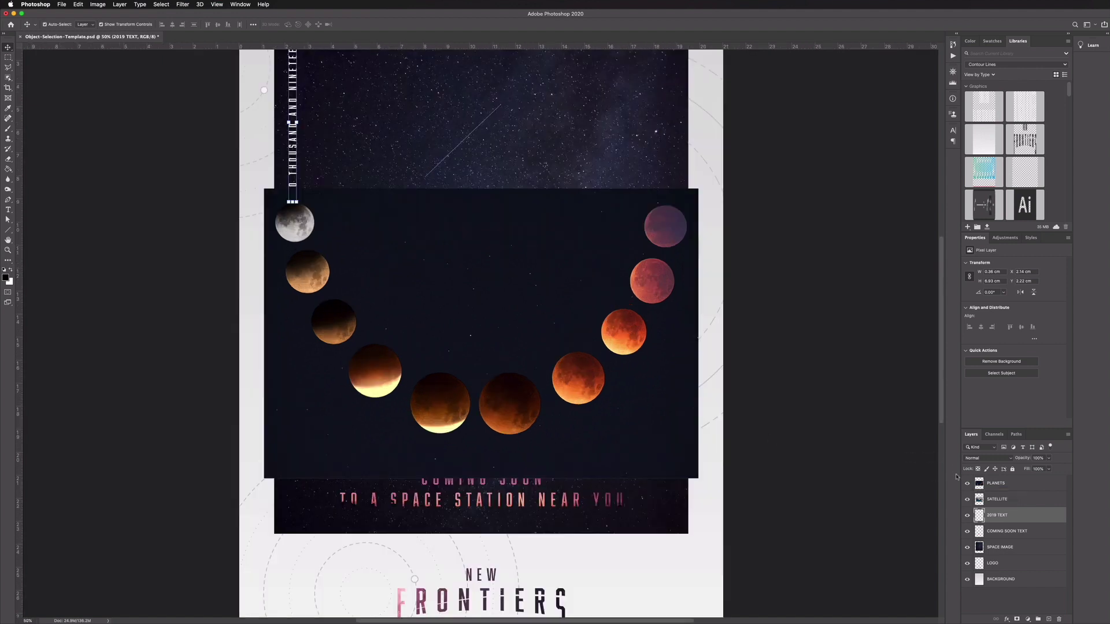
click(966, 484)
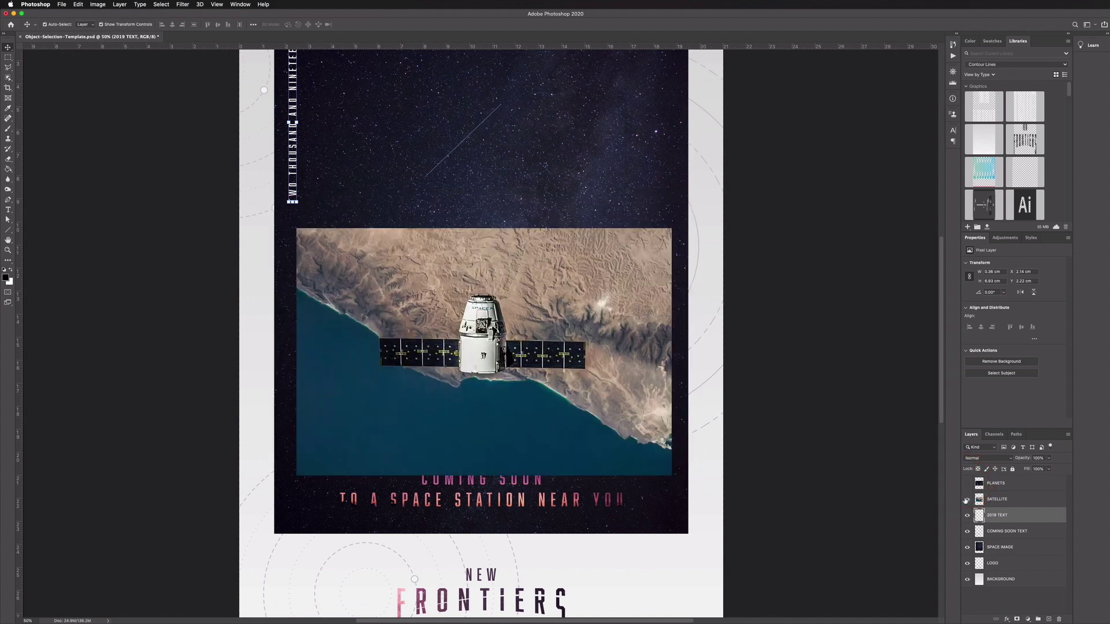
click(967, 499)
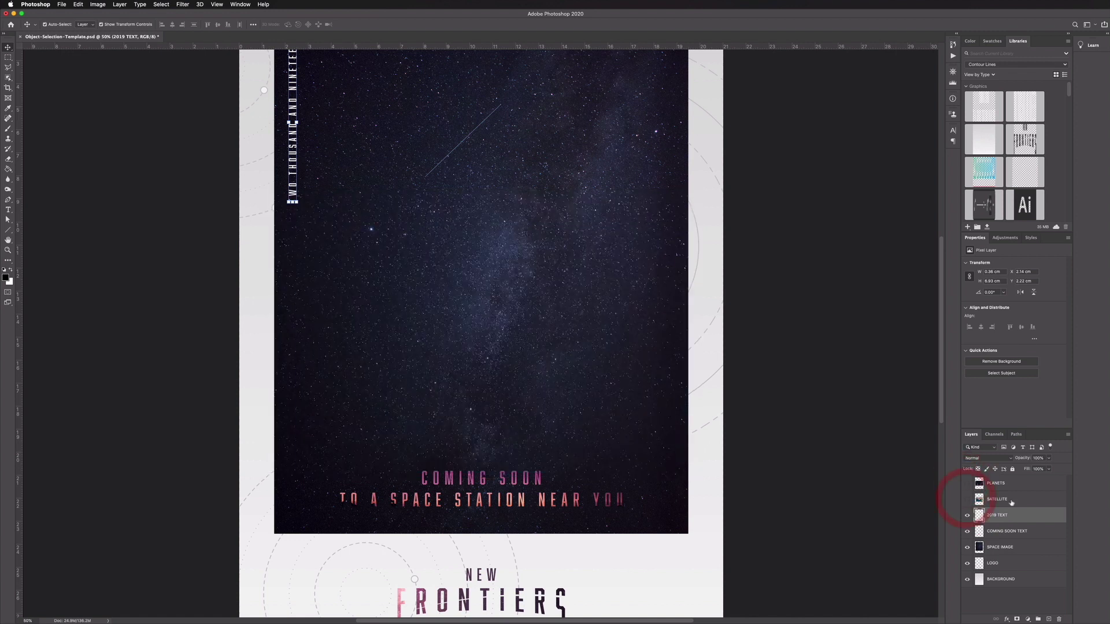
click(1016, 498)
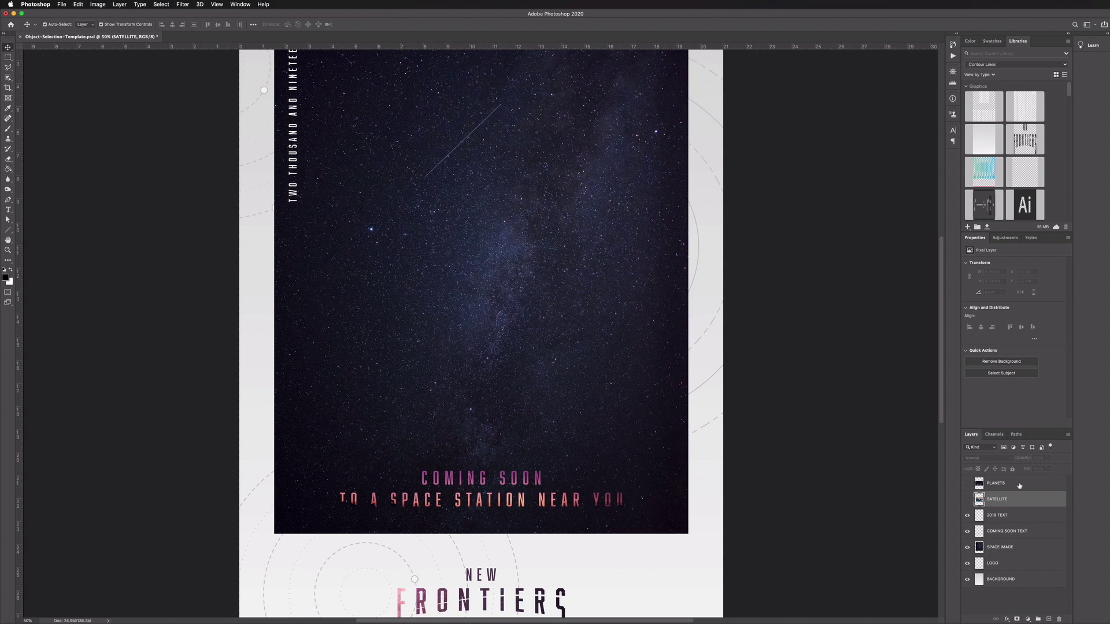
click(1019, 484)
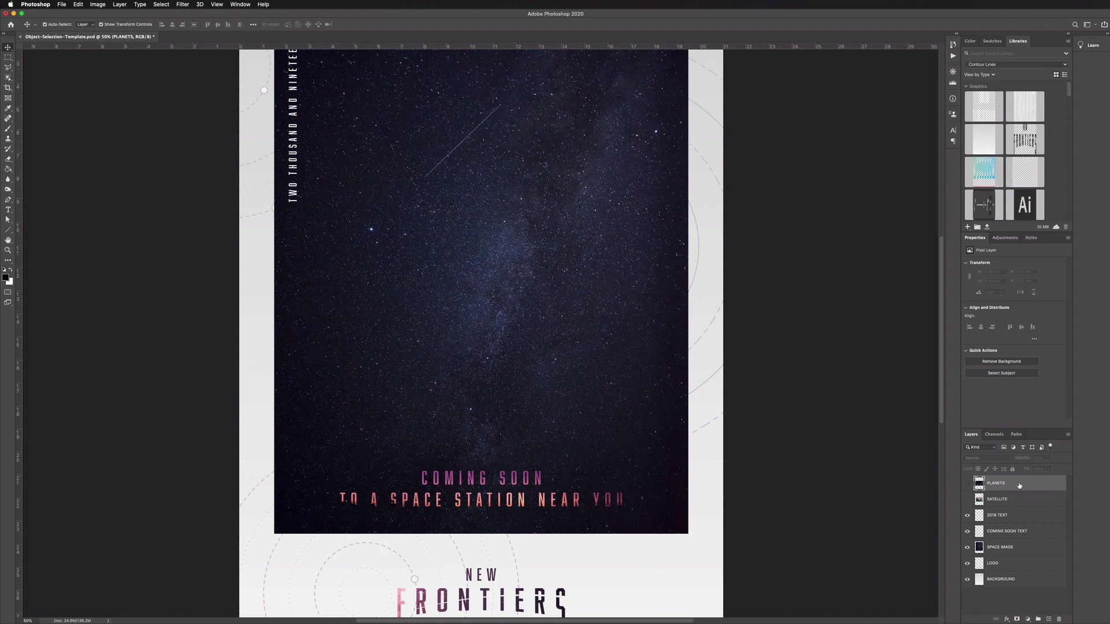
scroll(489, 408, up, 3)
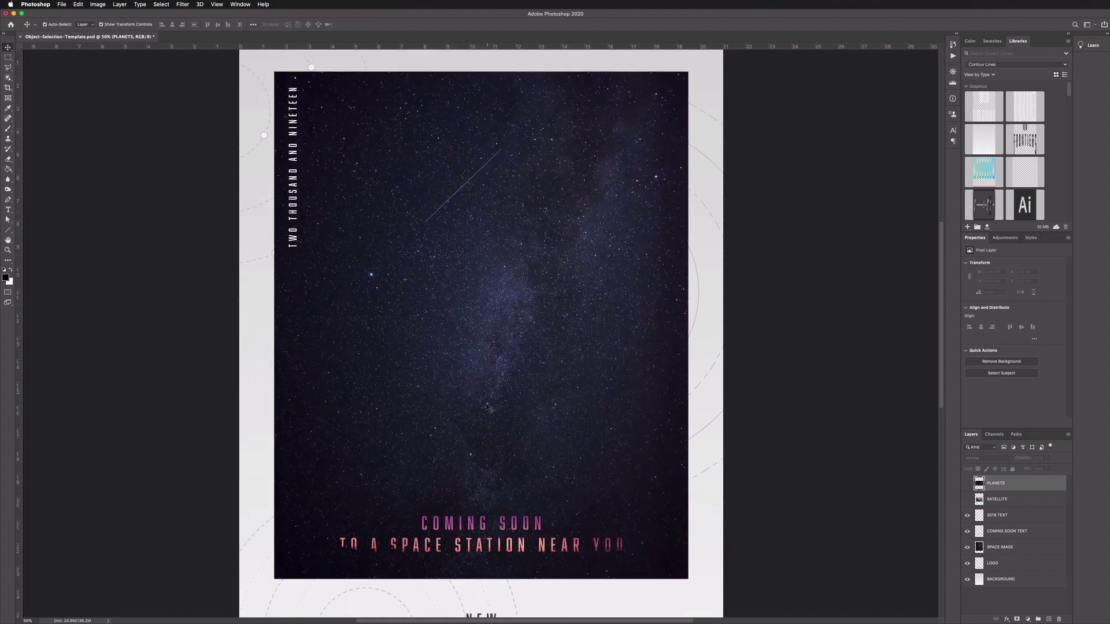
Show the SATELLITE layer and move its image higher over the starfield
click(965, 500)
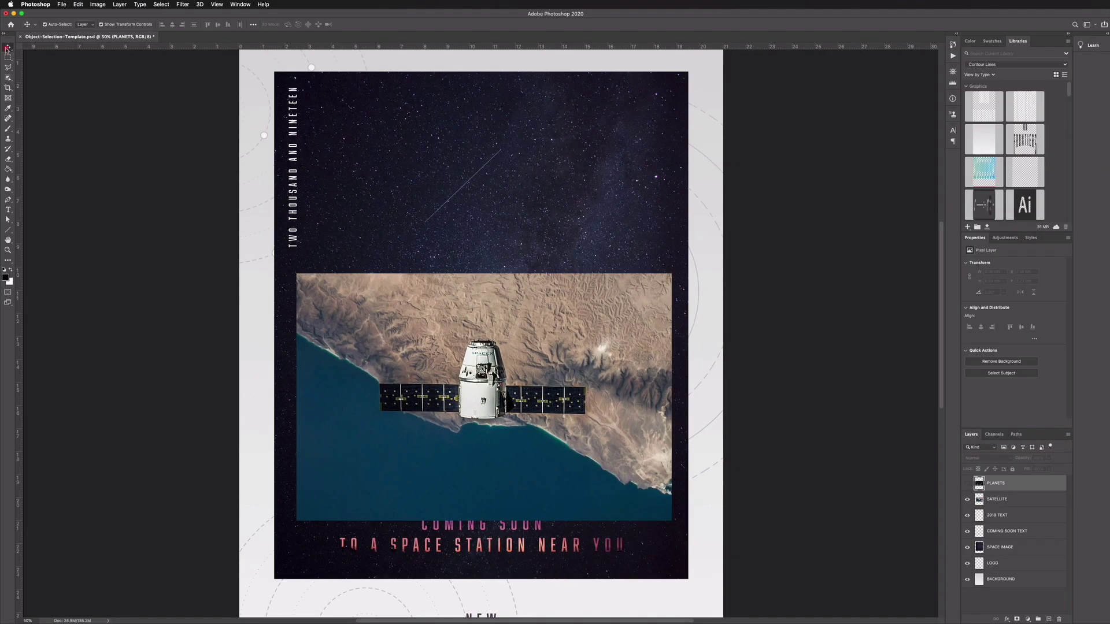
drag(367, 325, 409, 243)
key(super+equal)
key(super+equal)
key(super+equal)
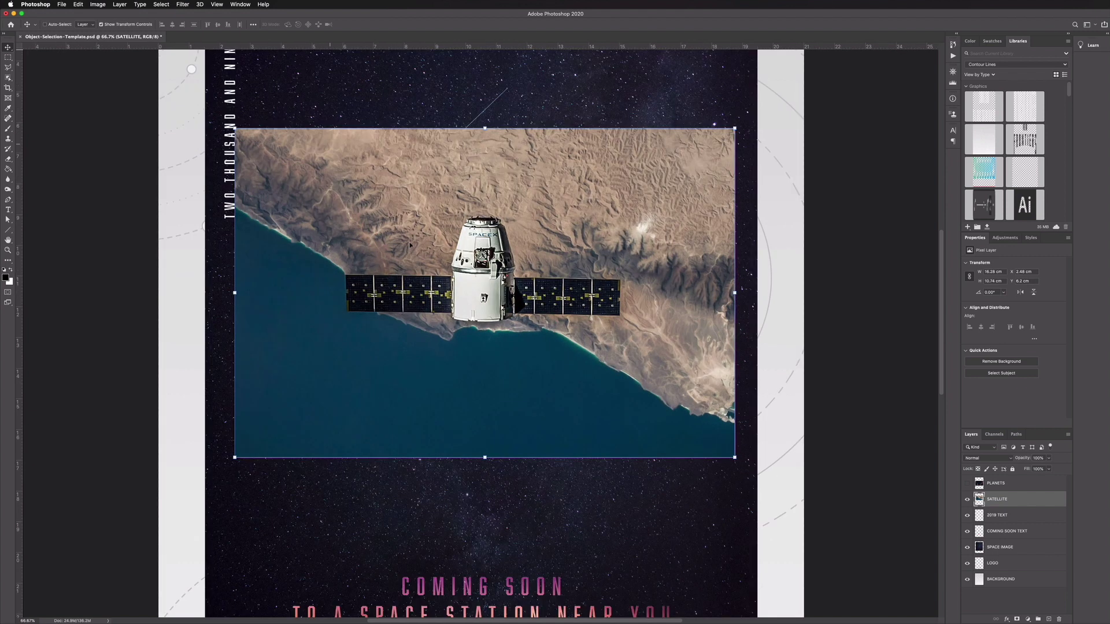
key(super+equal)
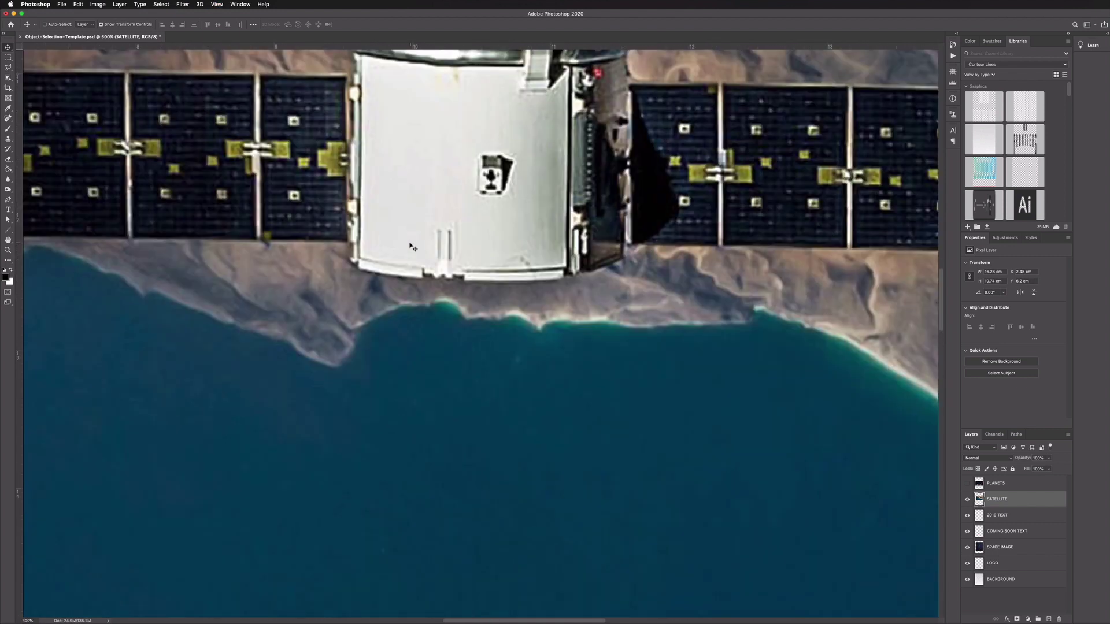
key(super+minus)
key(super+minus)
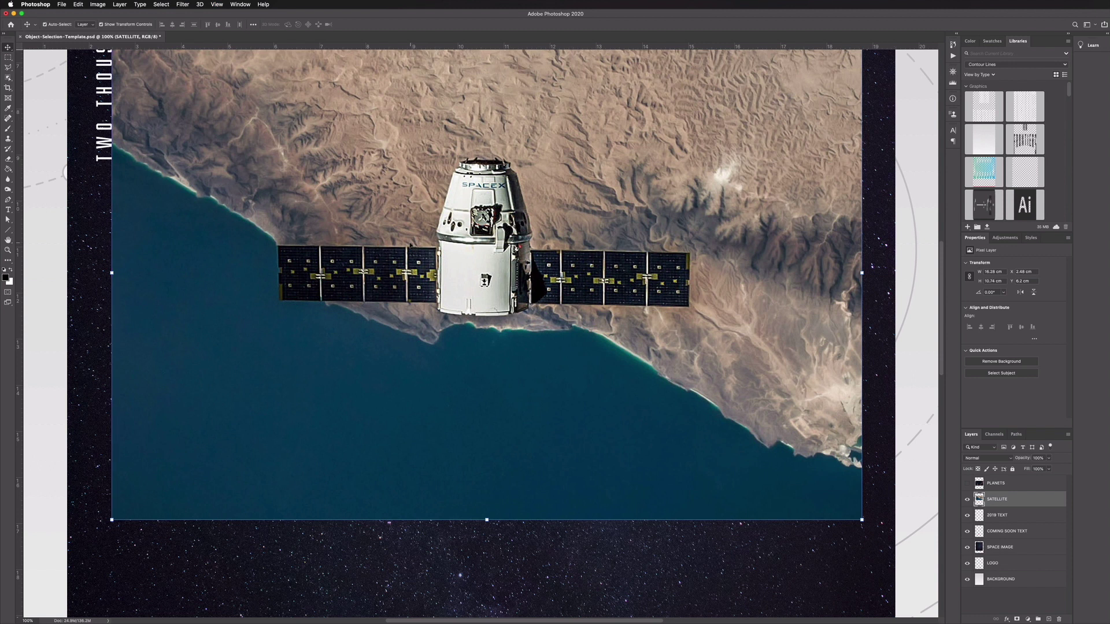
scroll(430, 250, up, 2)
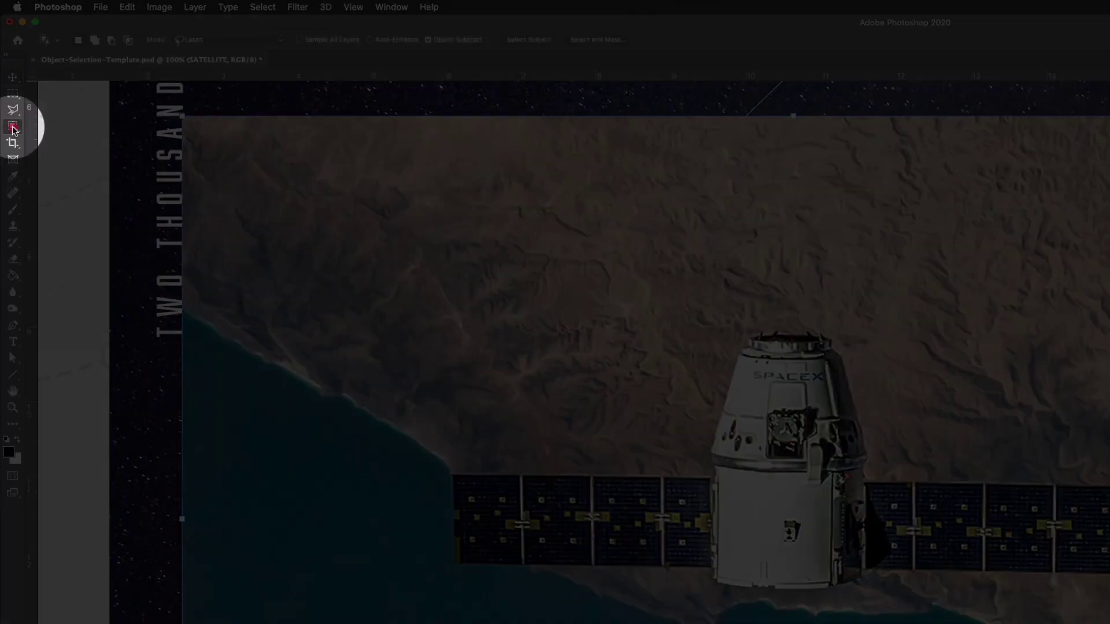
Try the Magic Wand, then switch to the Object Selection tool
click(13, 127)
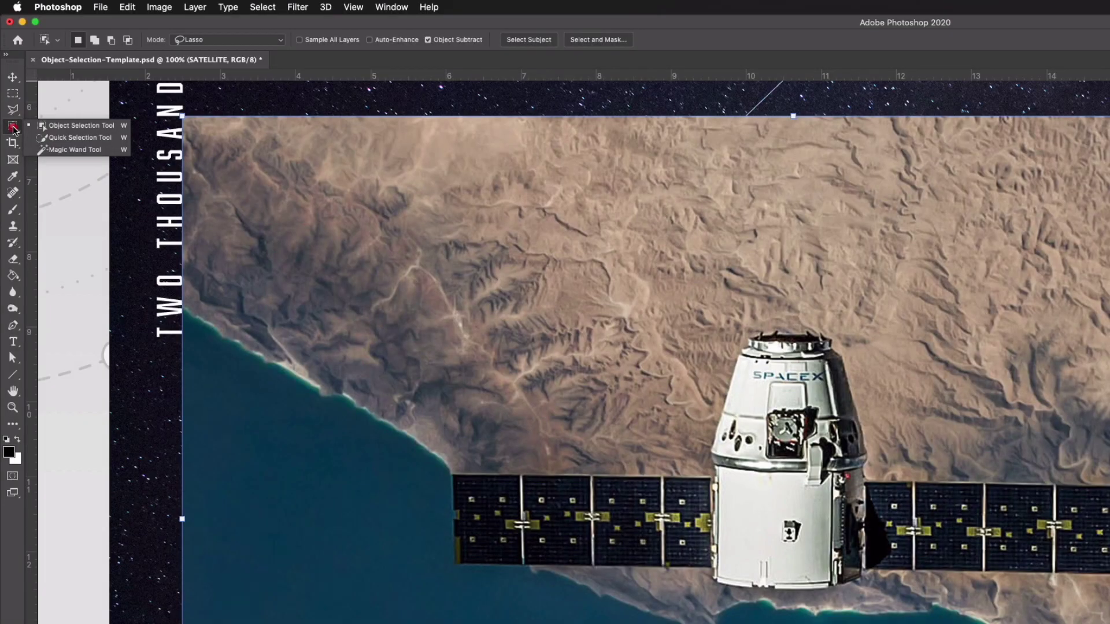
click(60, 150)
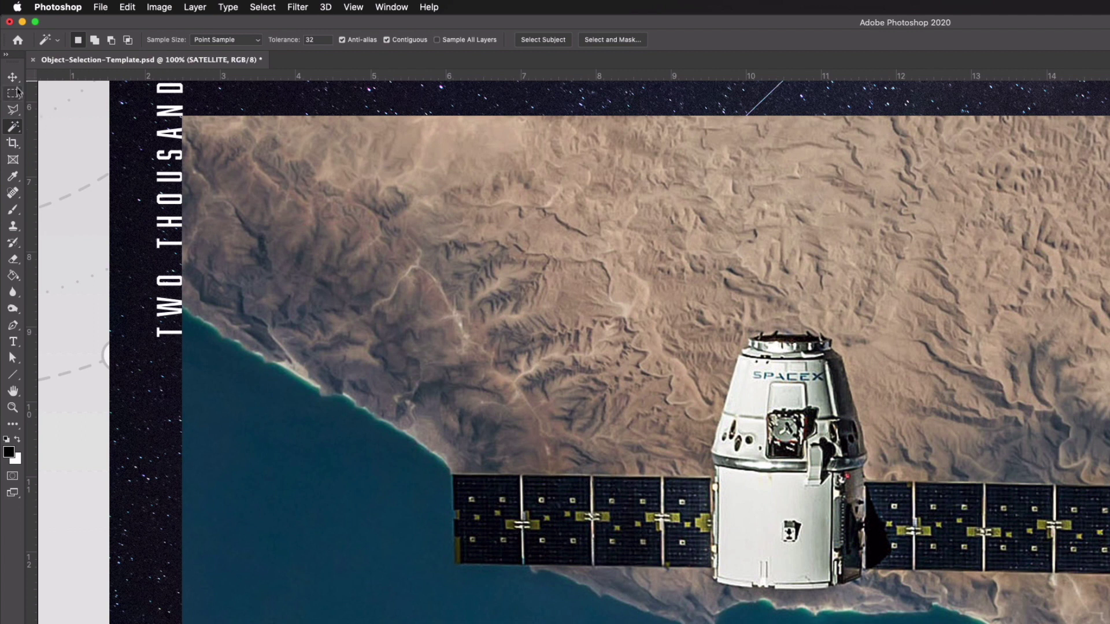
click(13, 128)
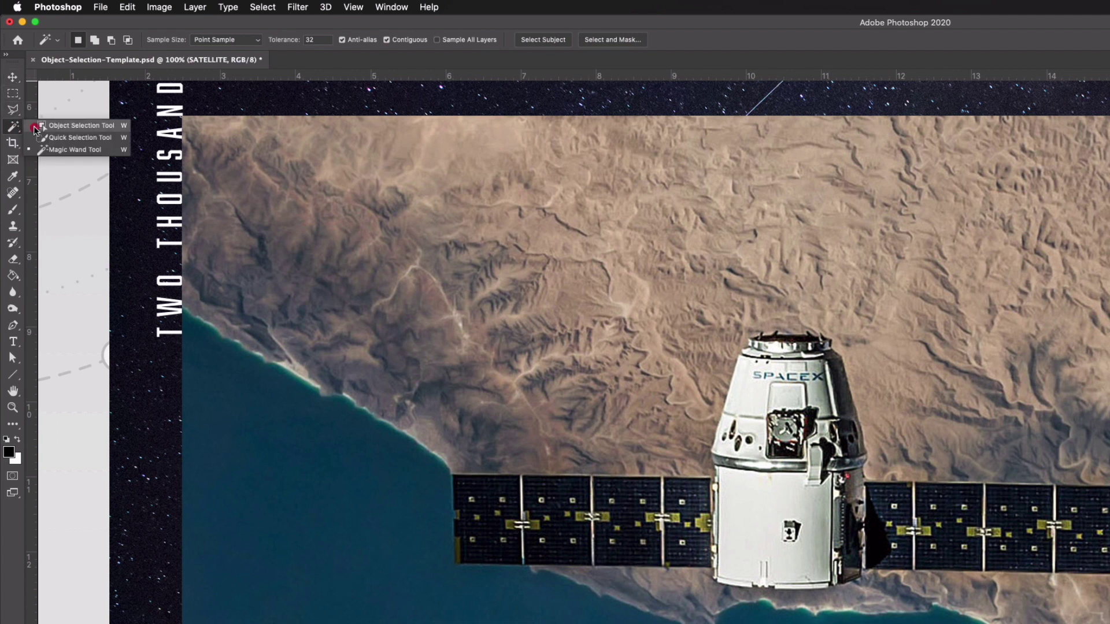
click(58, 126)
click(64, 128)
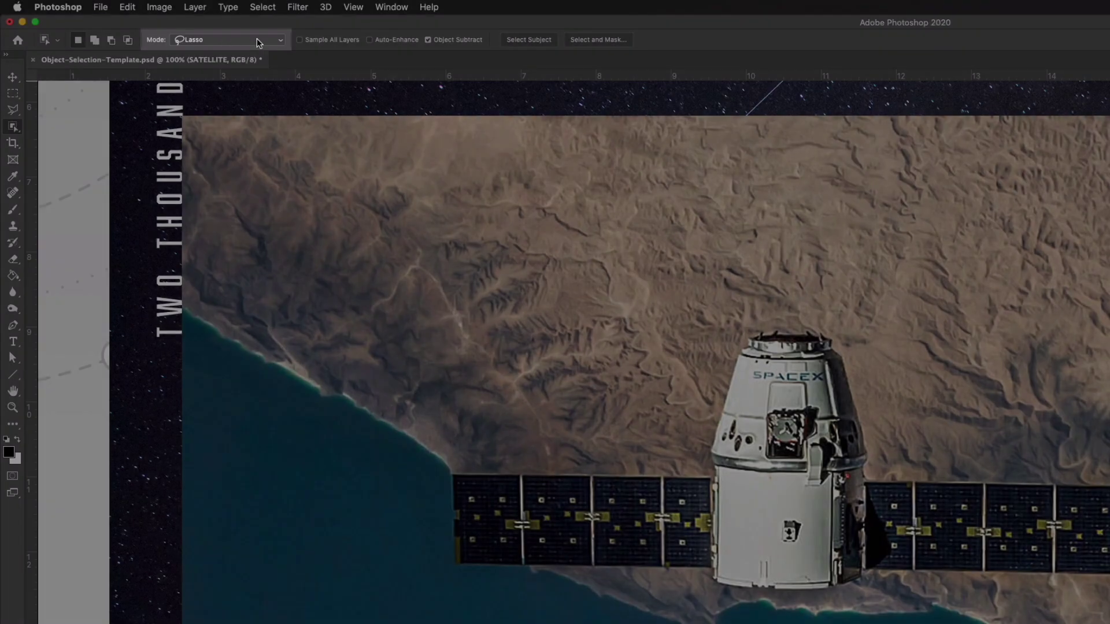
Set the Object Selection mode to Rectangle, then back to Lasso
click(255, 39)
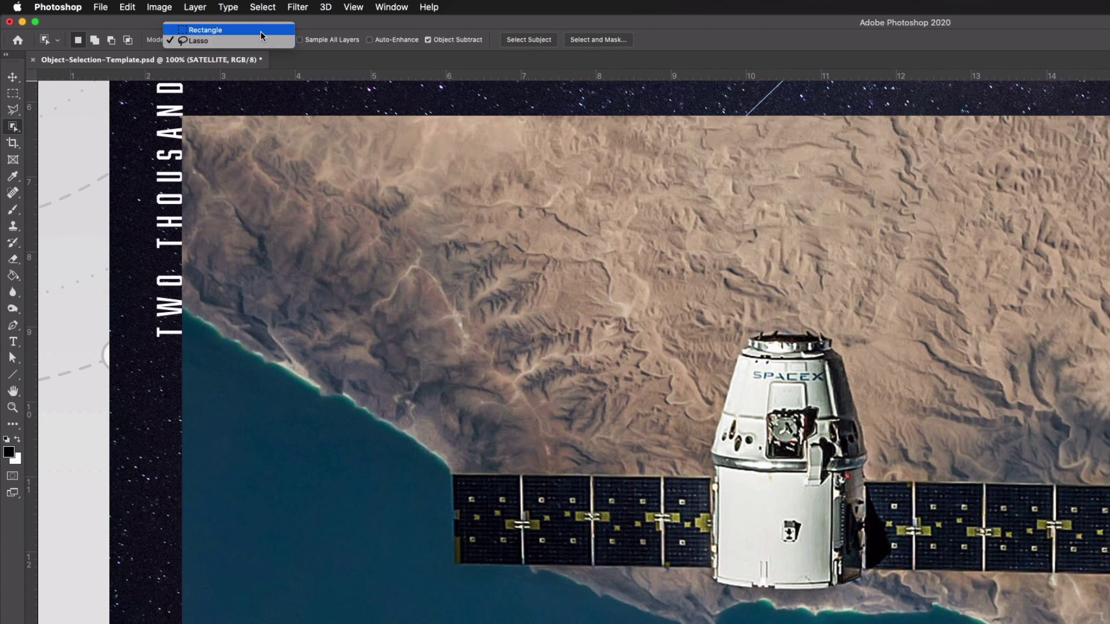
click(261, 36)
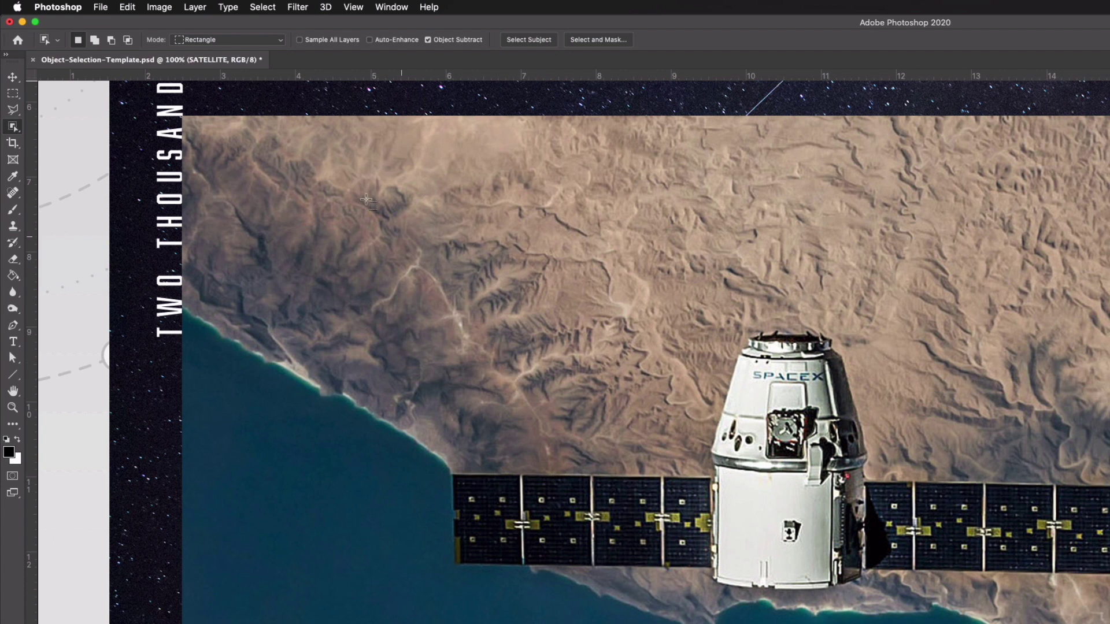
click(279, 40)
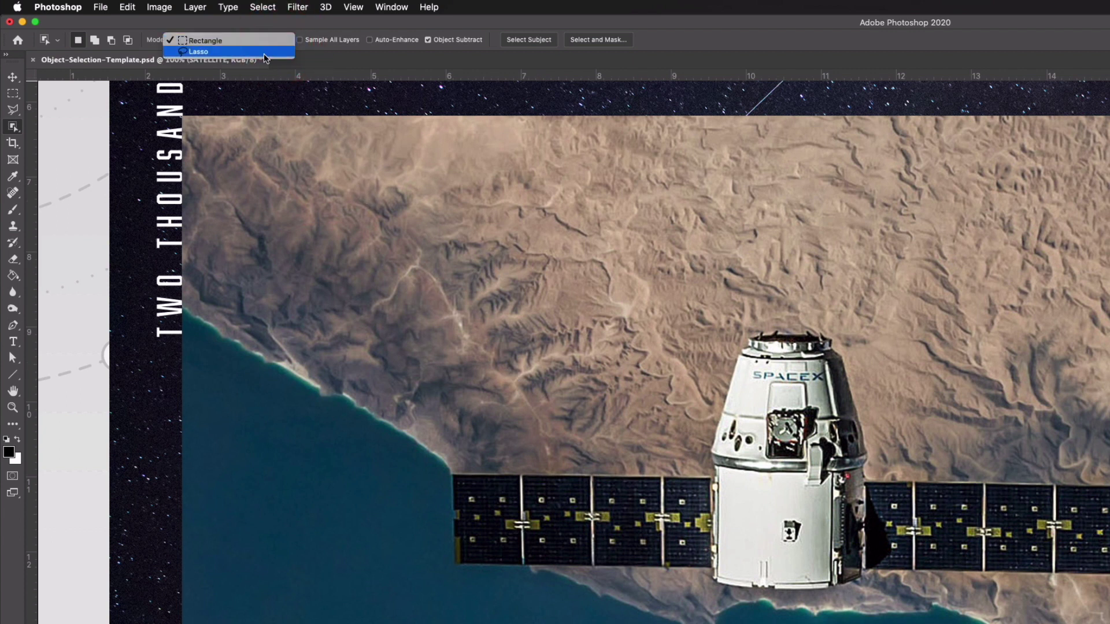
click(264, 53)
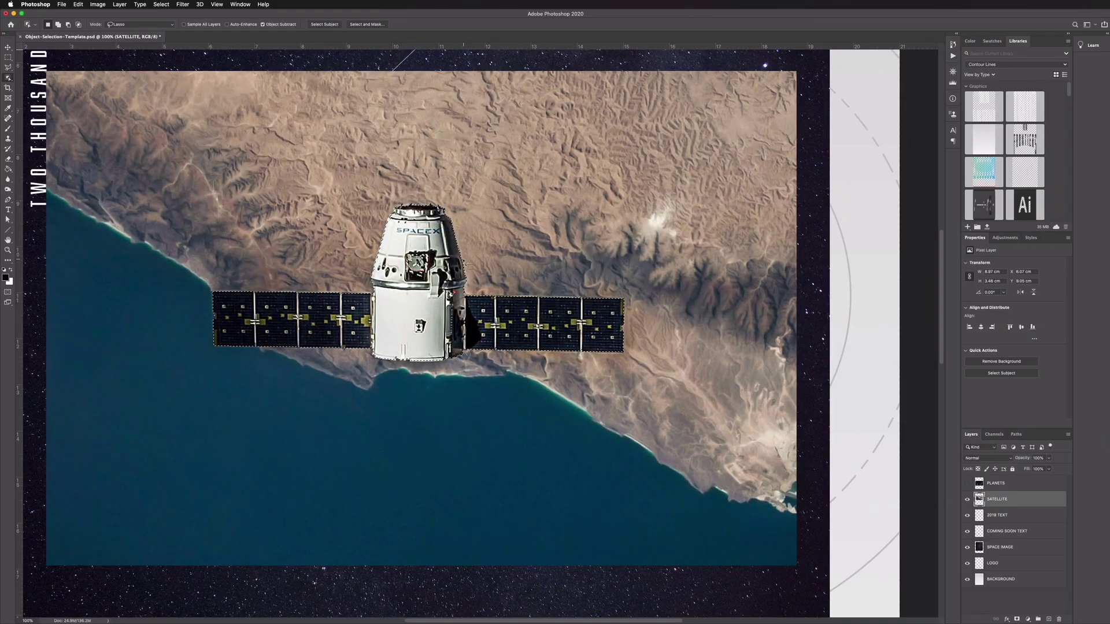
scroll(412, 250, left, 3)
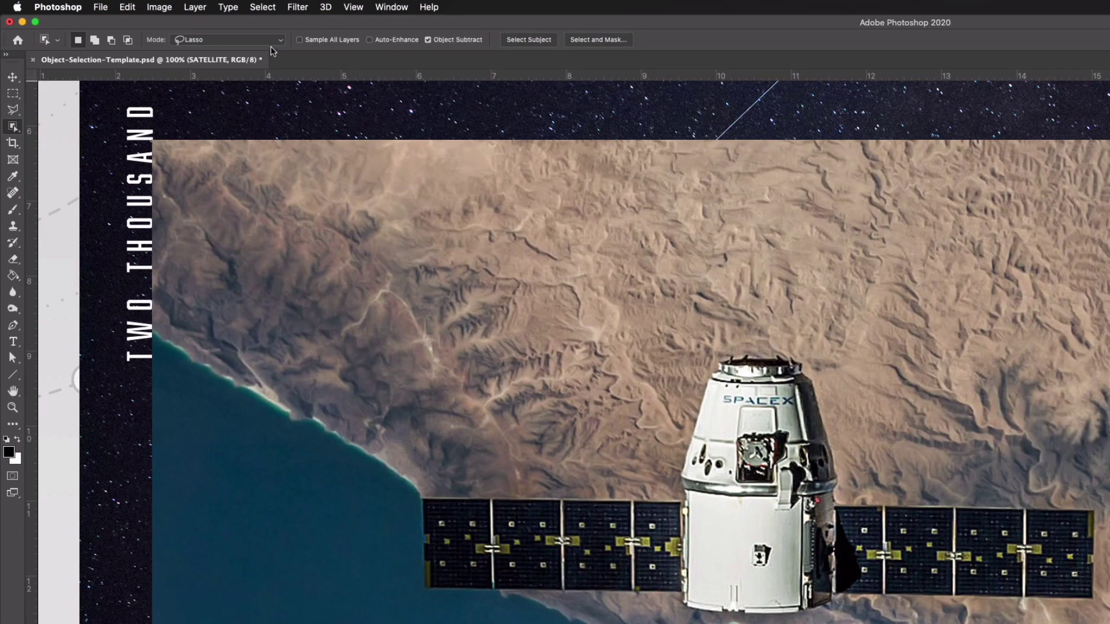
Switch the Object Selection mode to Rectangle
click(160, 23)
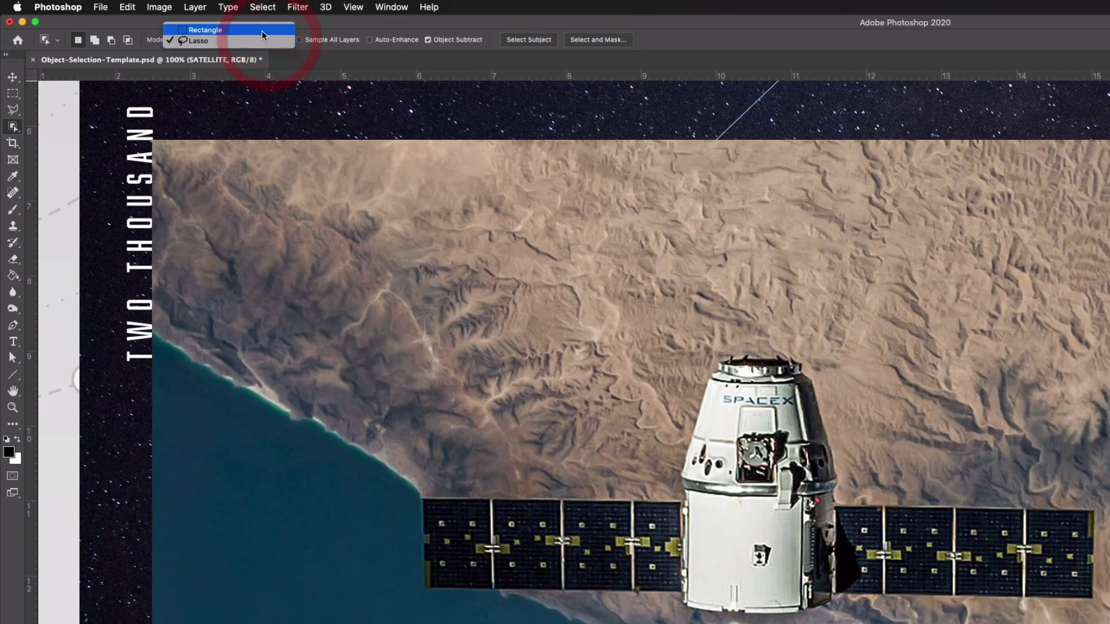
click(262, 32)
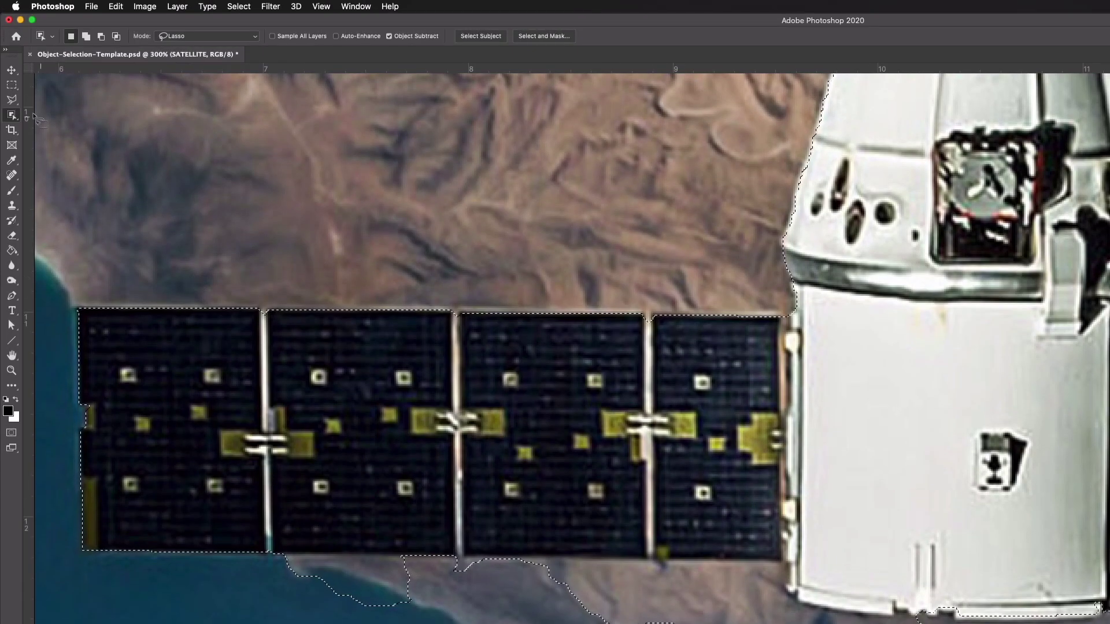
With Quick Selection, subtract the coastline under the panels and capsule from the selection
right_click(12, 115)
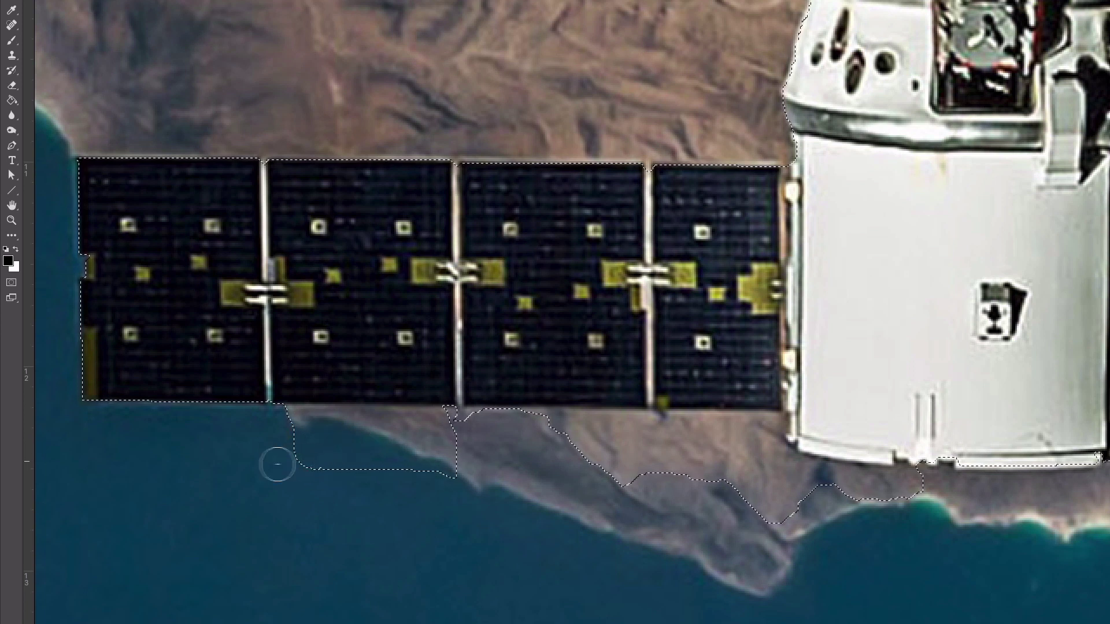
mouse_move(273, 466)
mouse_down()
mouse_move(445, 461)
mouse_move(268, 436)
mouse_up()
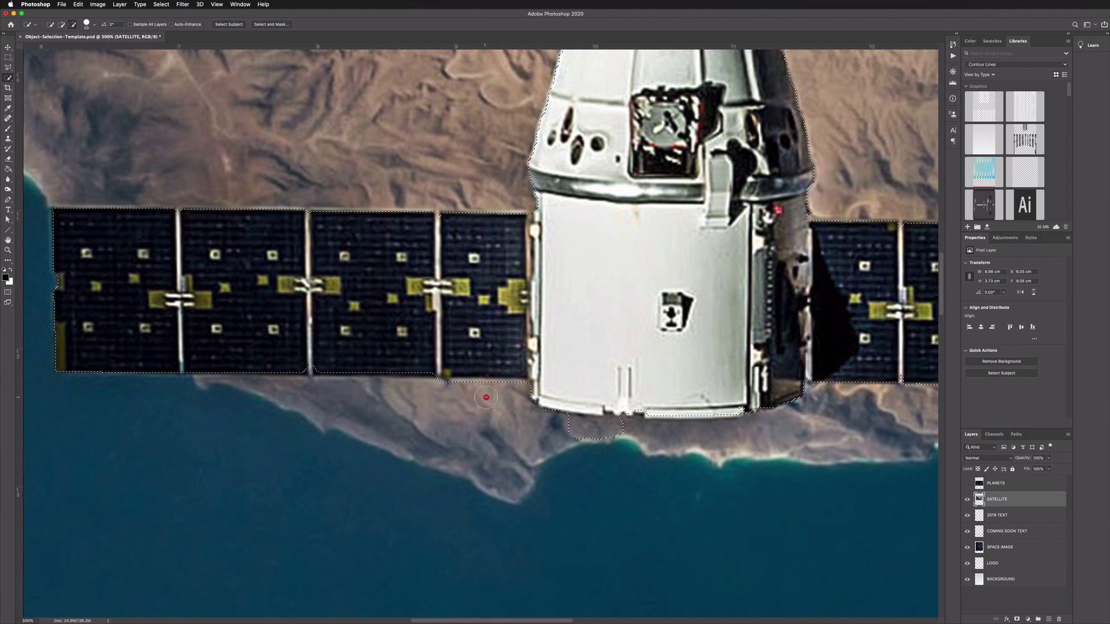
click(586, 437)
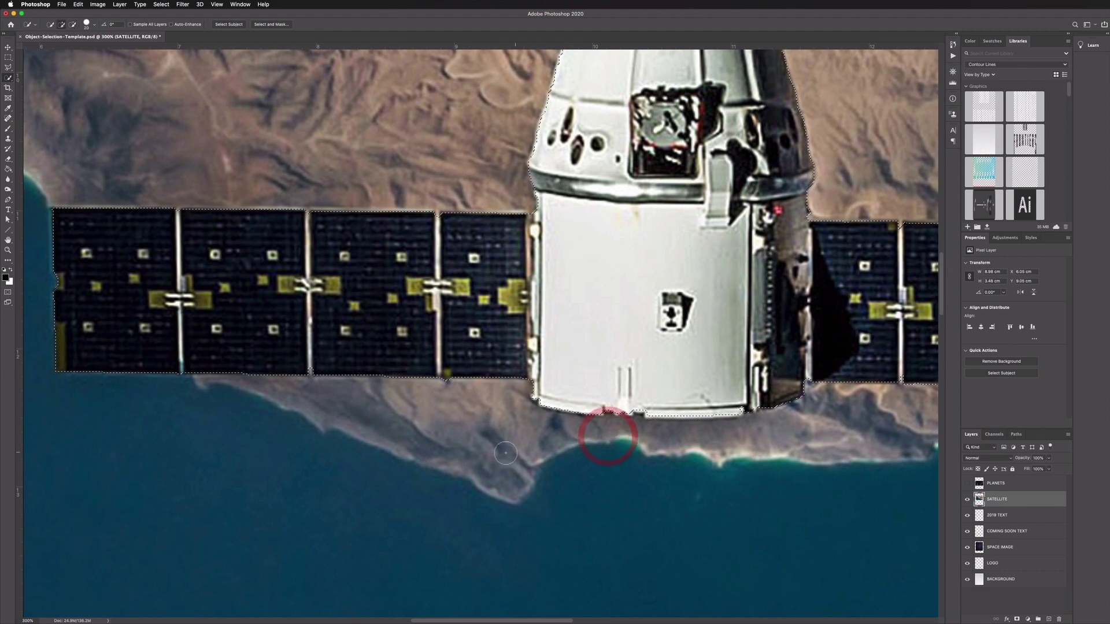
Deselect, then lasso around the whole satellite with Object Selection to reselect it
scroll(502, 452, right, 8)
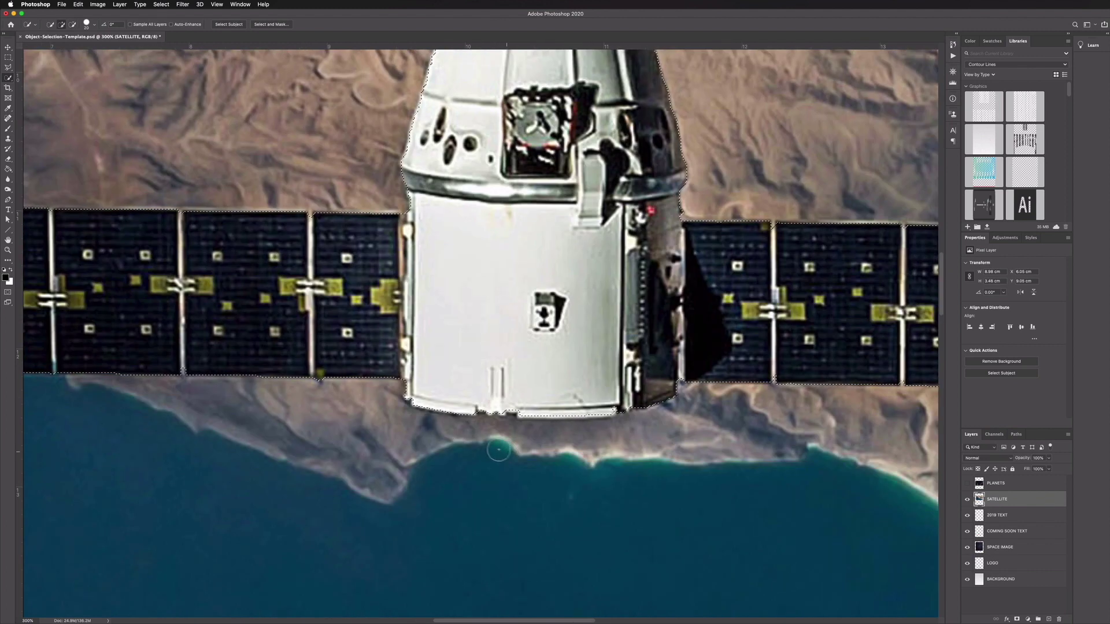
key(super+1)
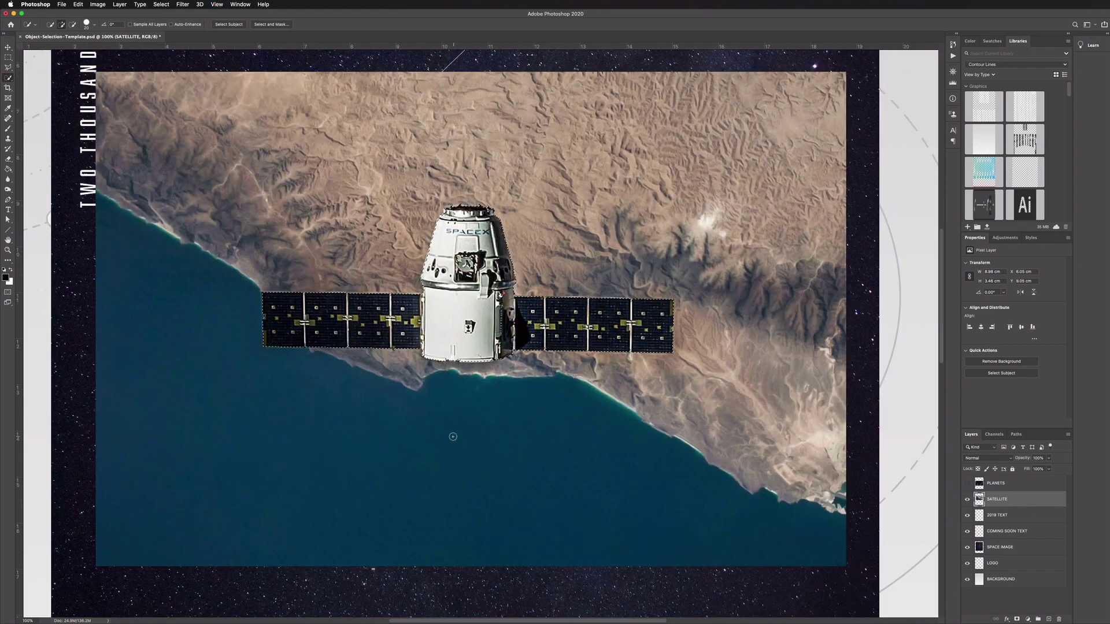
key(super+d)
click(9, 78)
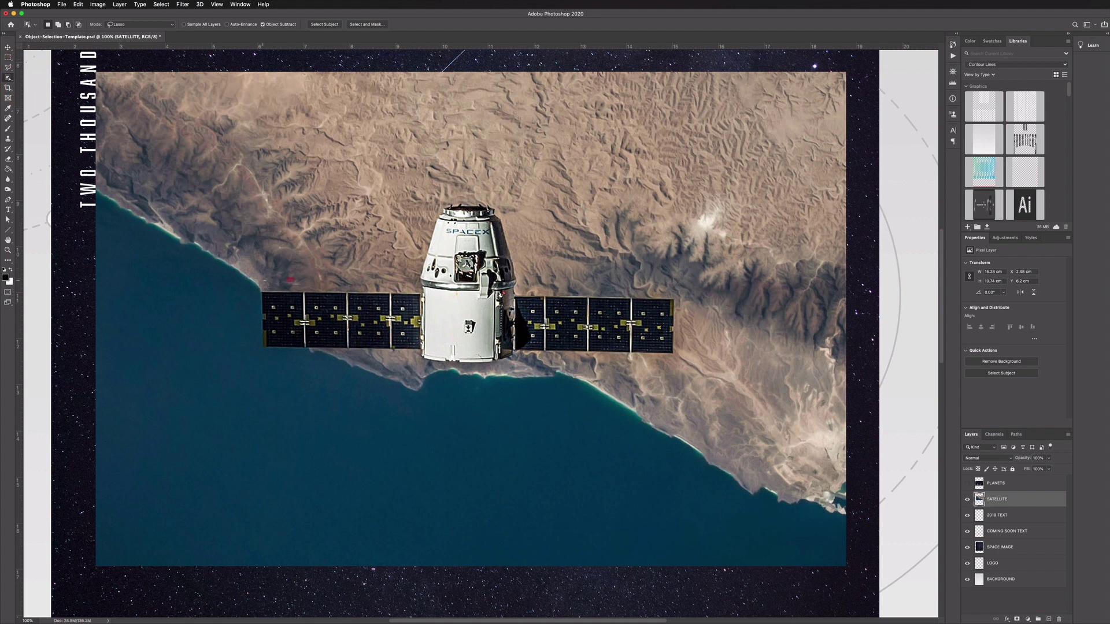
mouse_move(452, 191)
mouse_down()
mouse_move(537, 286)
mouse_move(507, 376)
mouse_move(251, 335)
mouse_move(263, 282)
mouse_up()
key(super+equal)
key(super+equal)
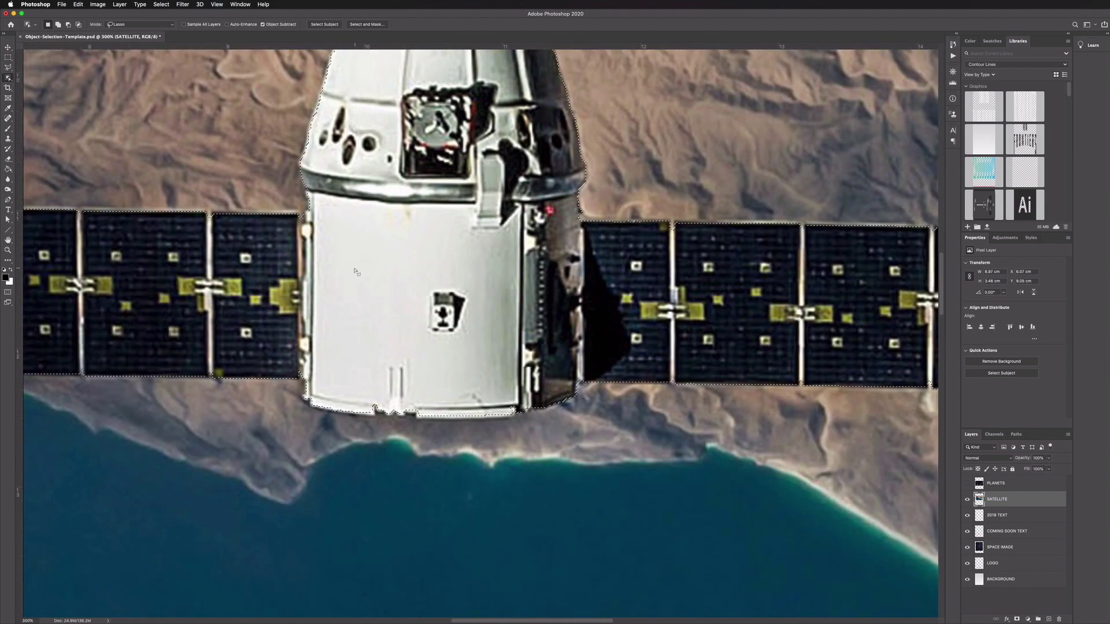
drag(9, 78, 29, 85)
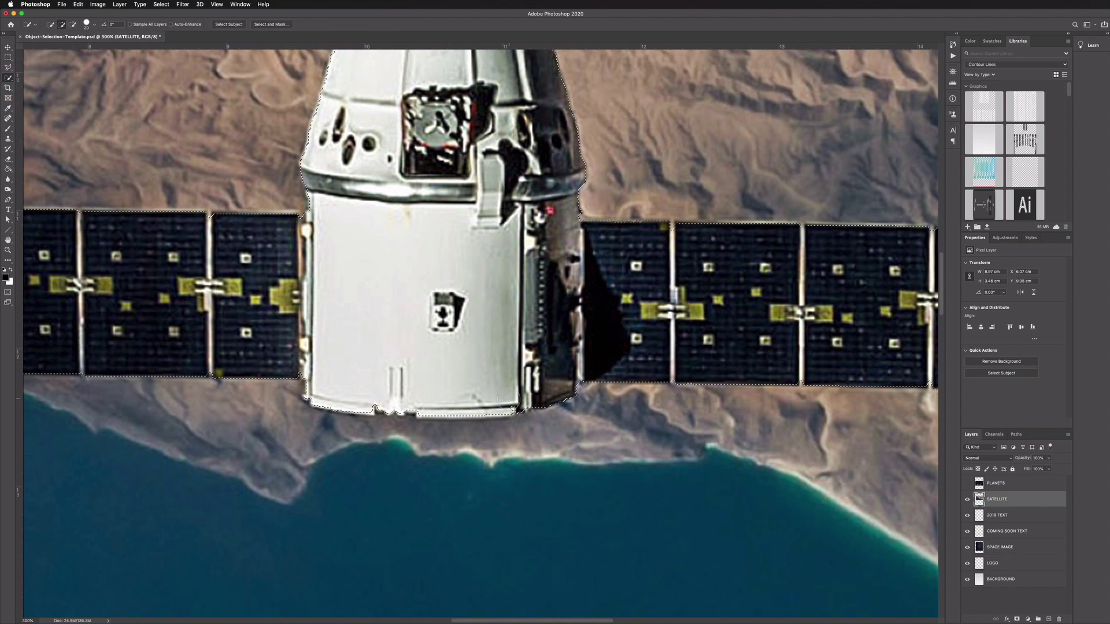
scroll(508, 399, up, 5)
scroll(508, 399, right, 5)
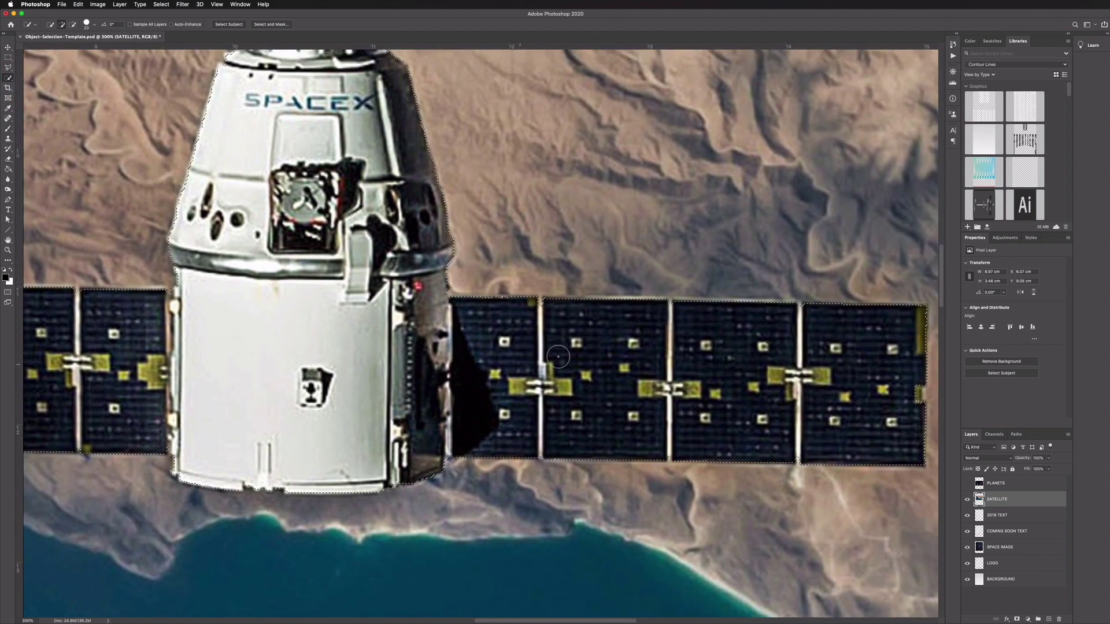
scroll(558, 357, up, 1)
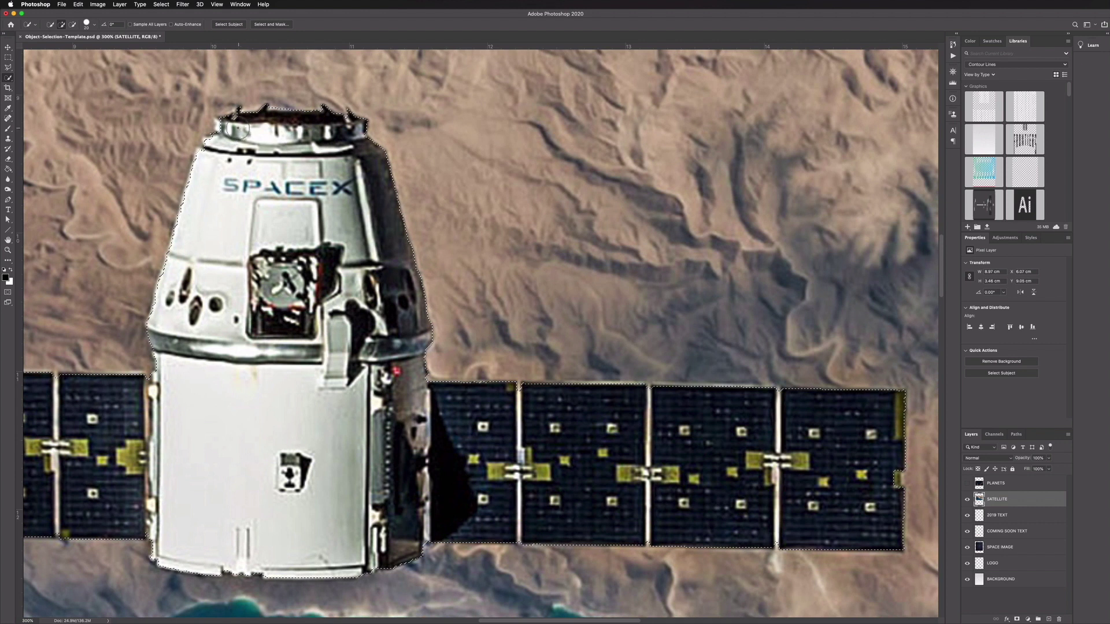
scroll(288, 229, left, 10)
scroll(288, 229, down, 4)
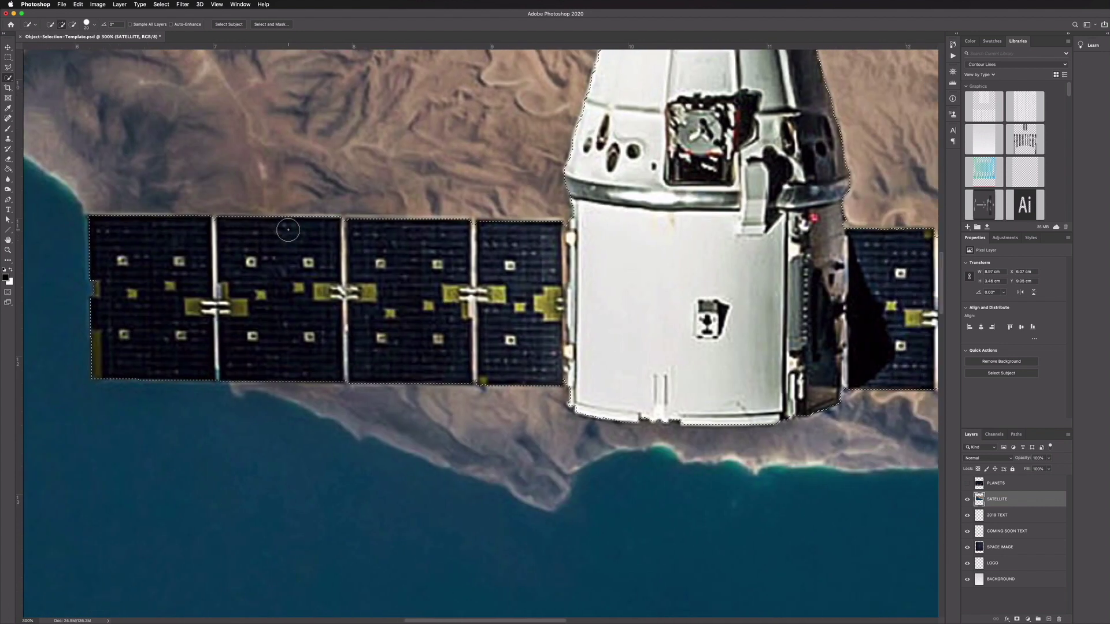
scroll(288, 230, right, 6)
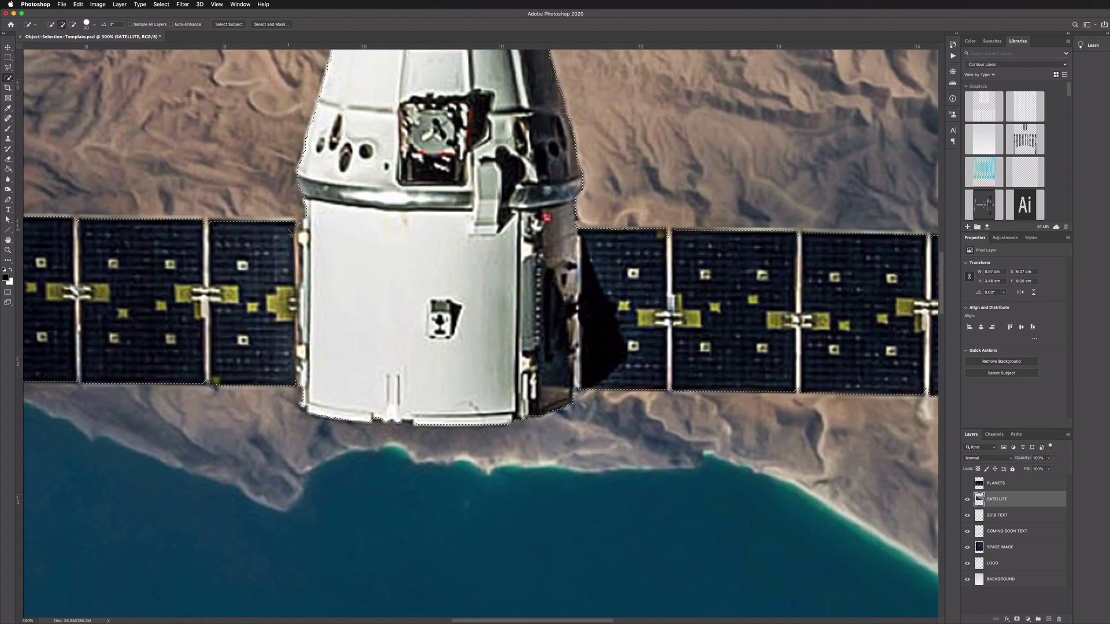
key(super+minus)
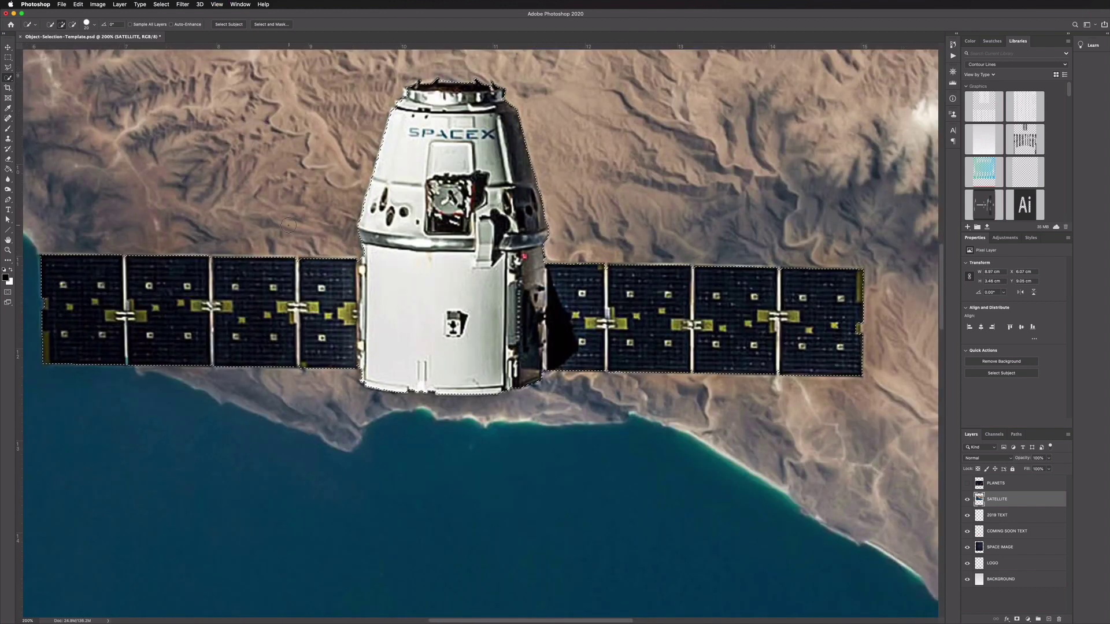
scroll(264, 208, up, 2)
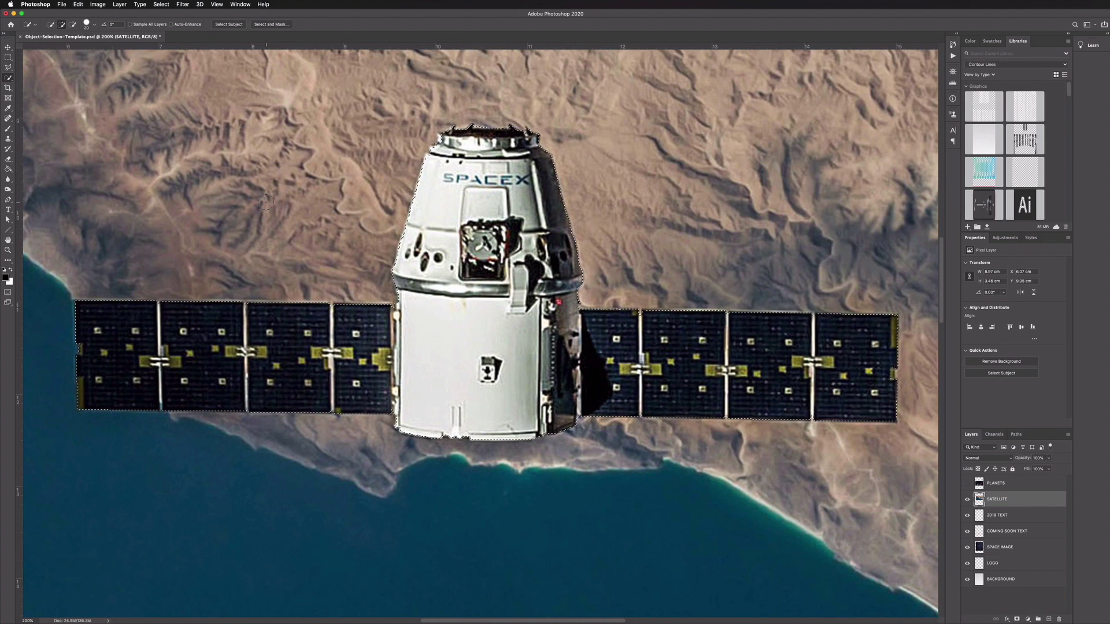
scroll(264, 202, up, 1)
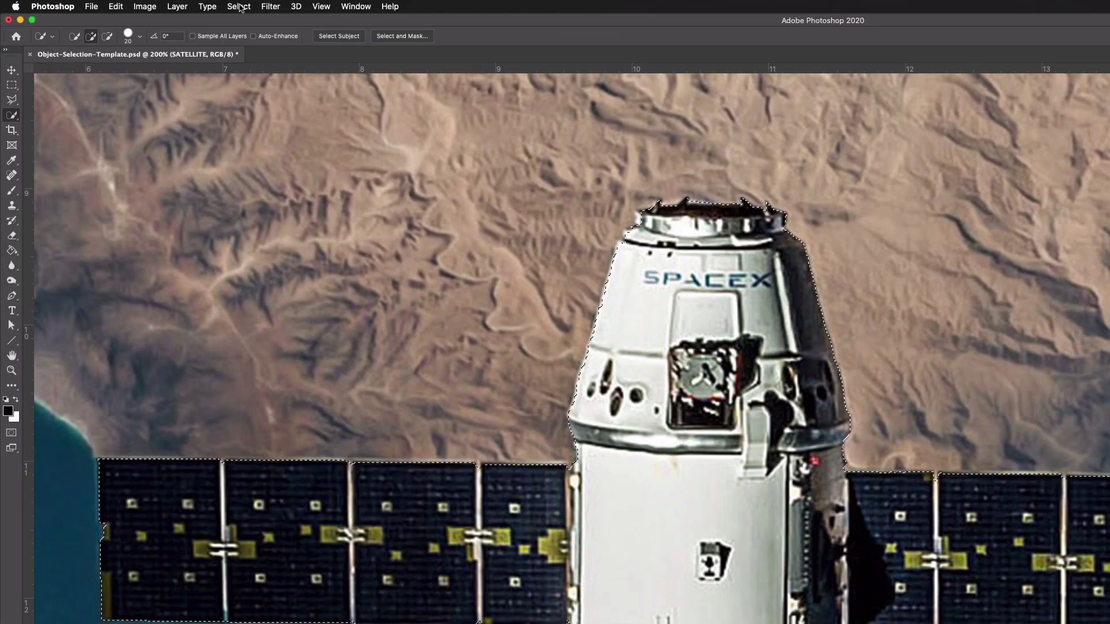
Smooth the satellite selection via Select > Modify > Smooth with a 3-pixel sample radius
click(161, 4)
mouse_move(271, 174)
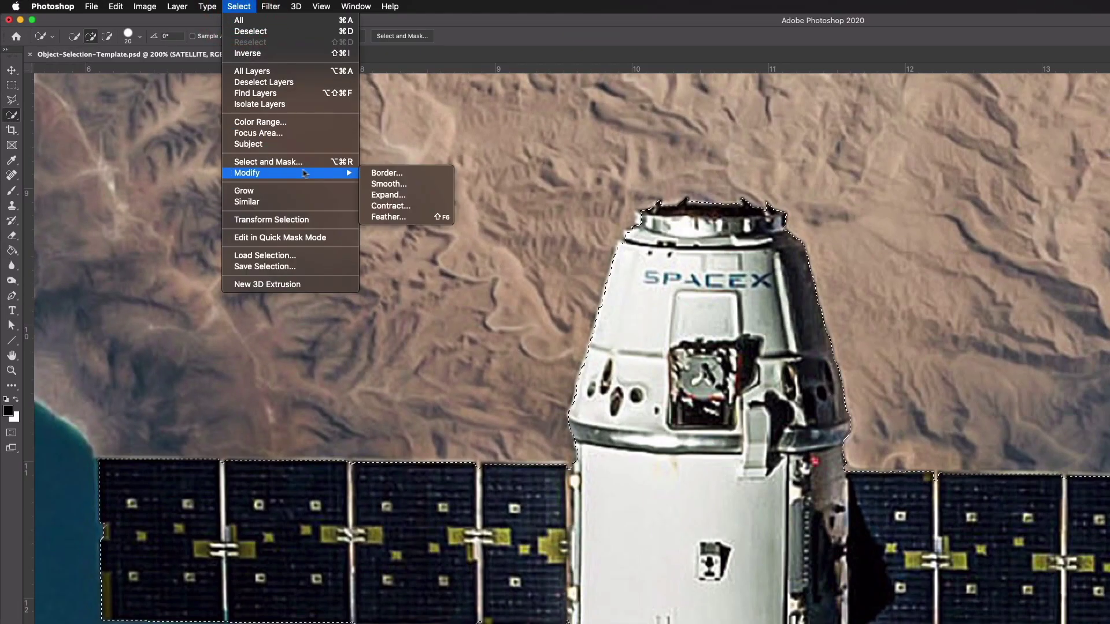
click(407, 184)
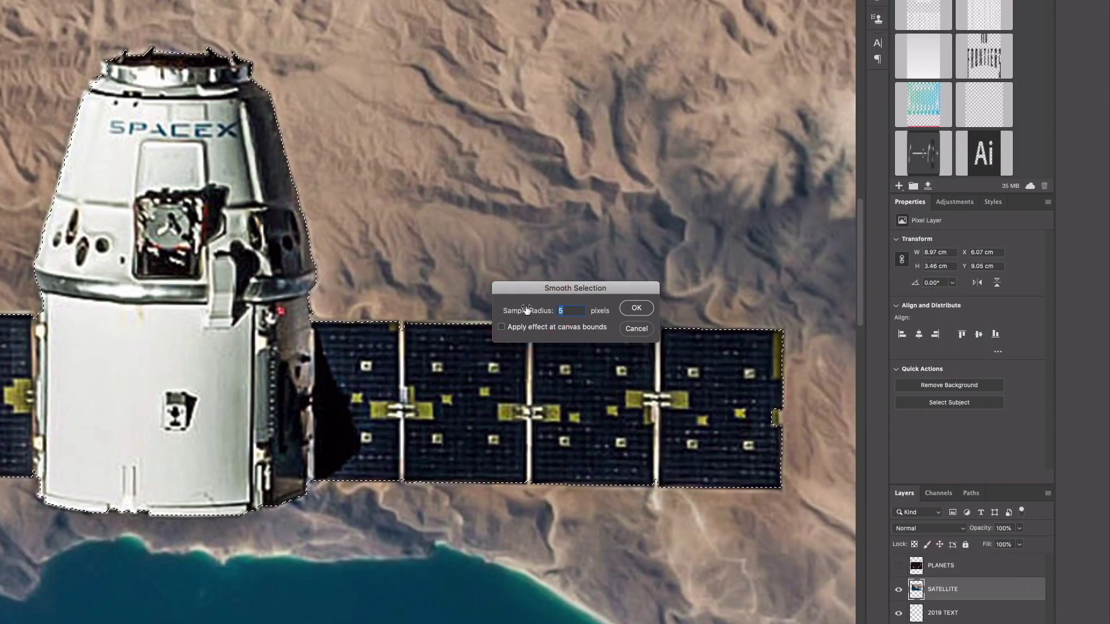
text(3)
click(634, 308)
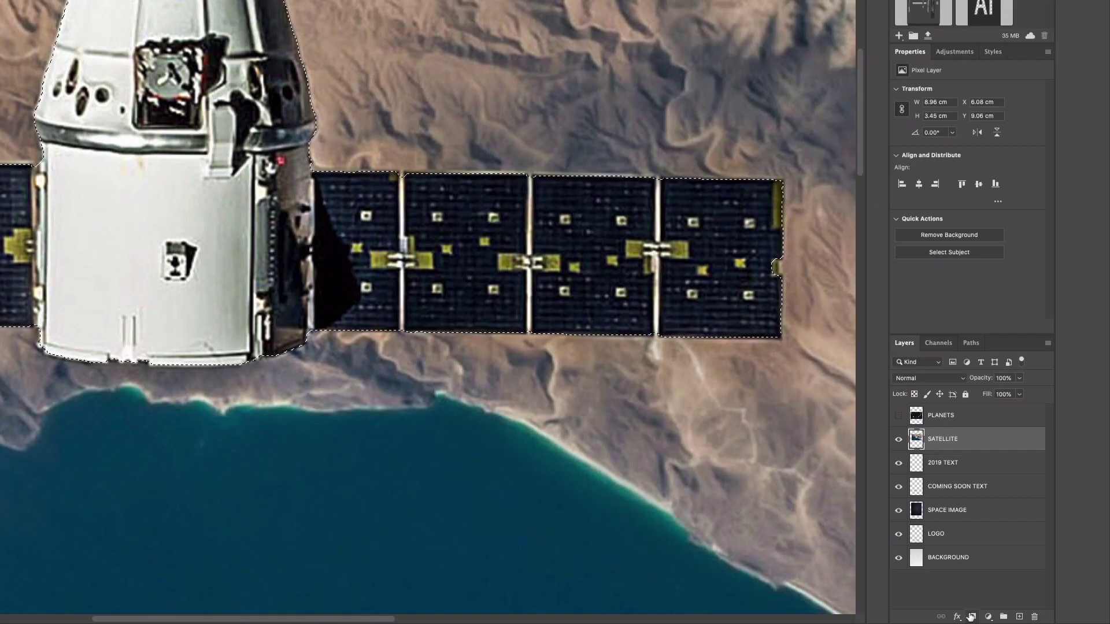
Add a layer mask to SATELLITE and nudge the satellite slightly lower on the poster
click(1017, 620)
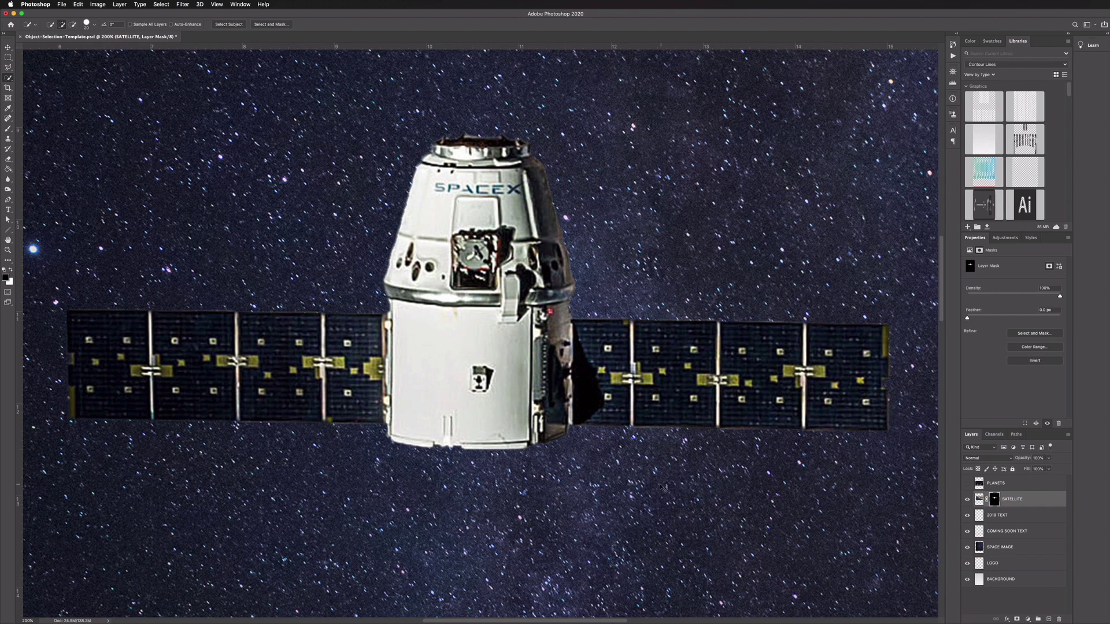
key(super+0)
key(super+minus)
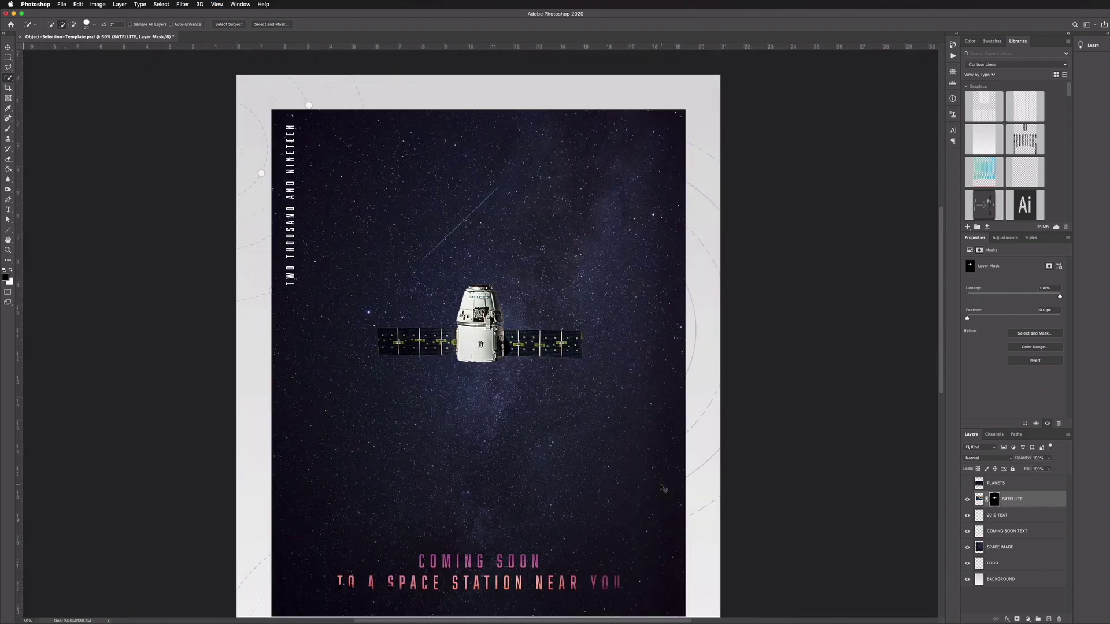
click(8, 48)
drag(467, 350, 466, 377)
Show and select the PLANETS layer at 100% zoom, with the Object Selection tool active
click(174, 322)
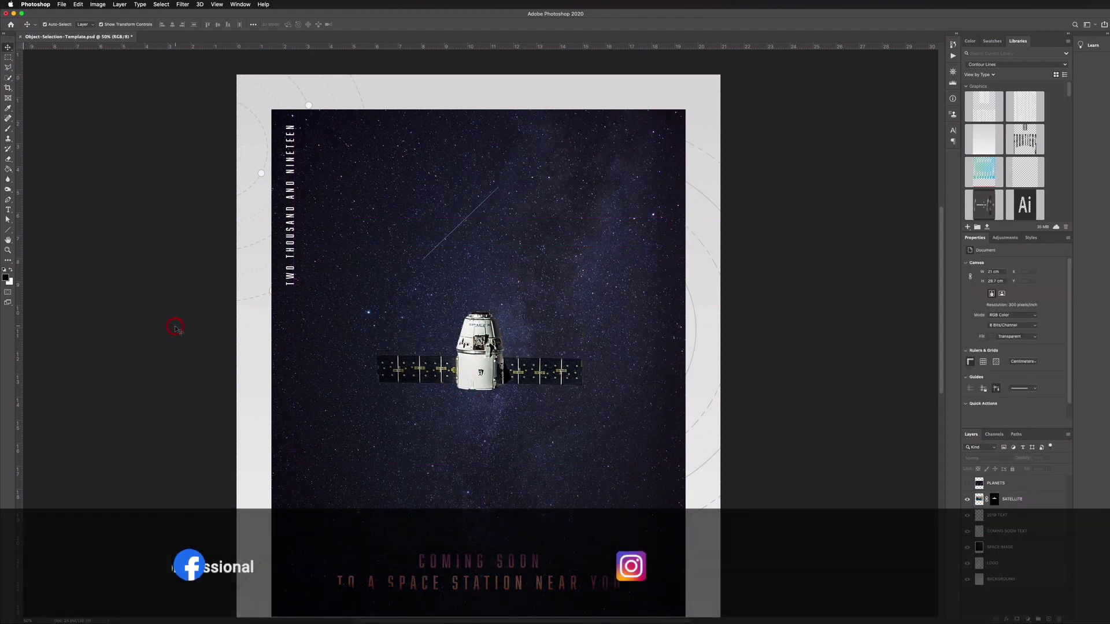
click(967, 483)
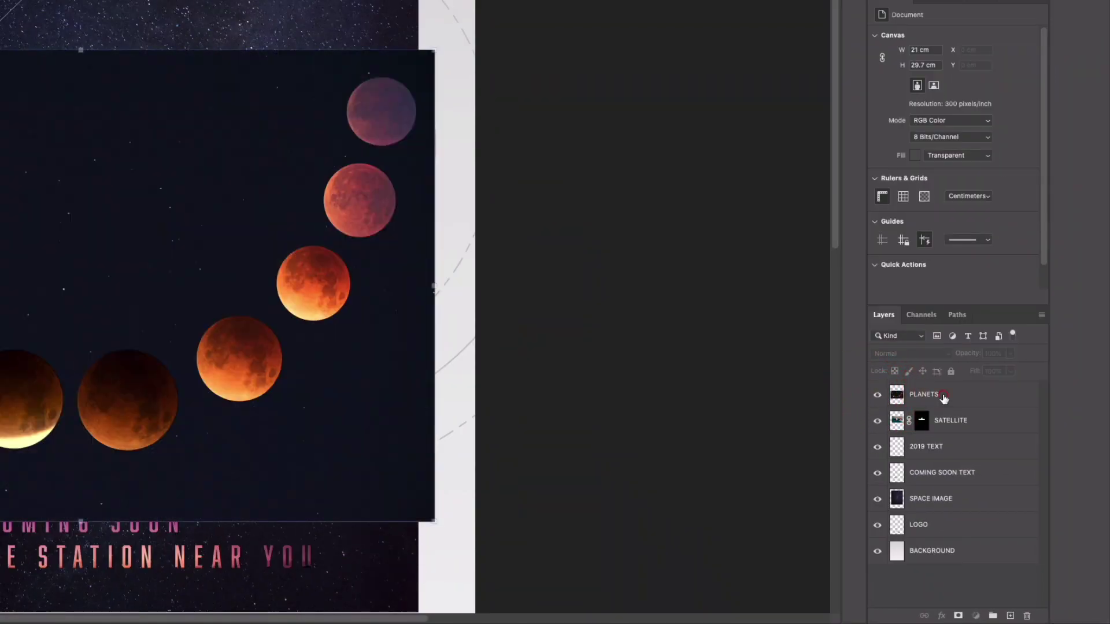
click(1000, 483)
key(super+1)
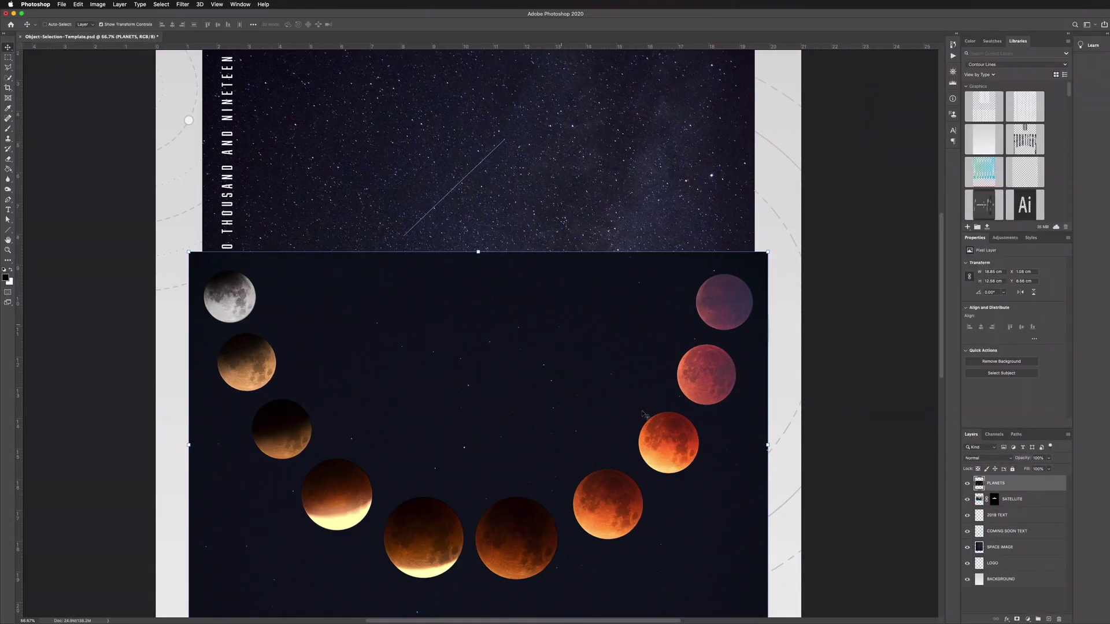
scroll(631, 415, down, 5)
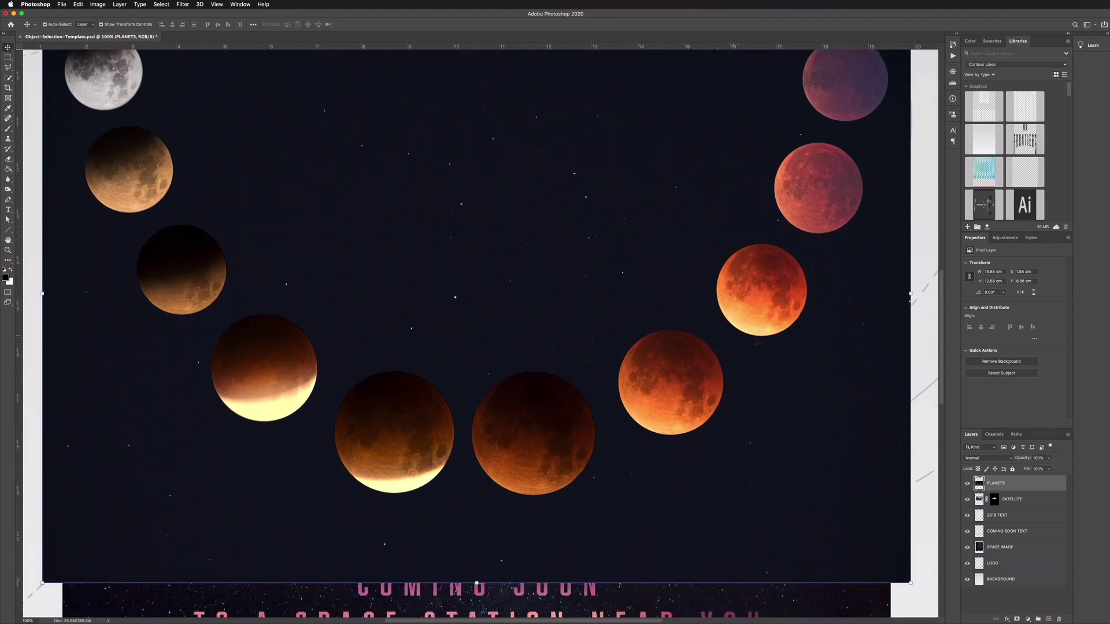
scroll(550, 296, up, 1)
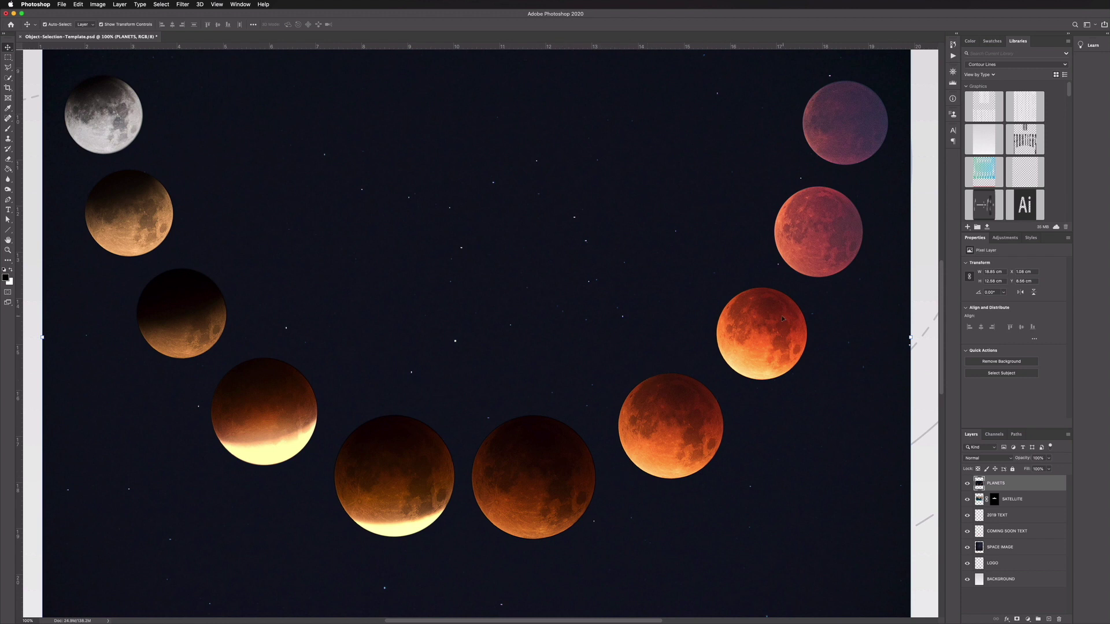
click(8, 77)
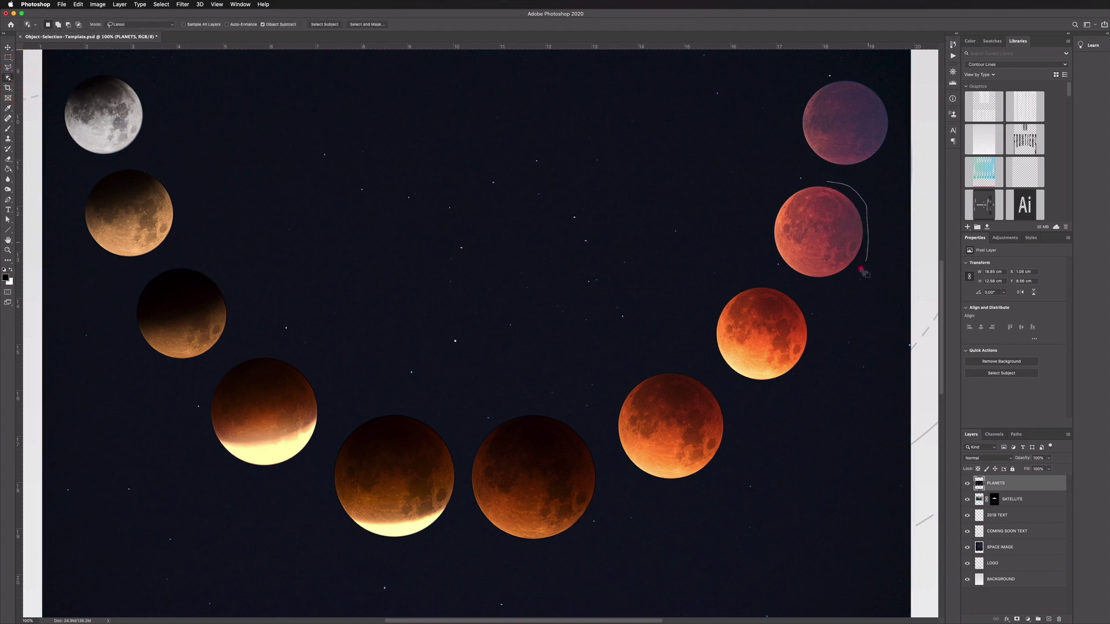
Lasso the red moon on the right and the dark third moon on the left
drag(756, 237, 824, 178)
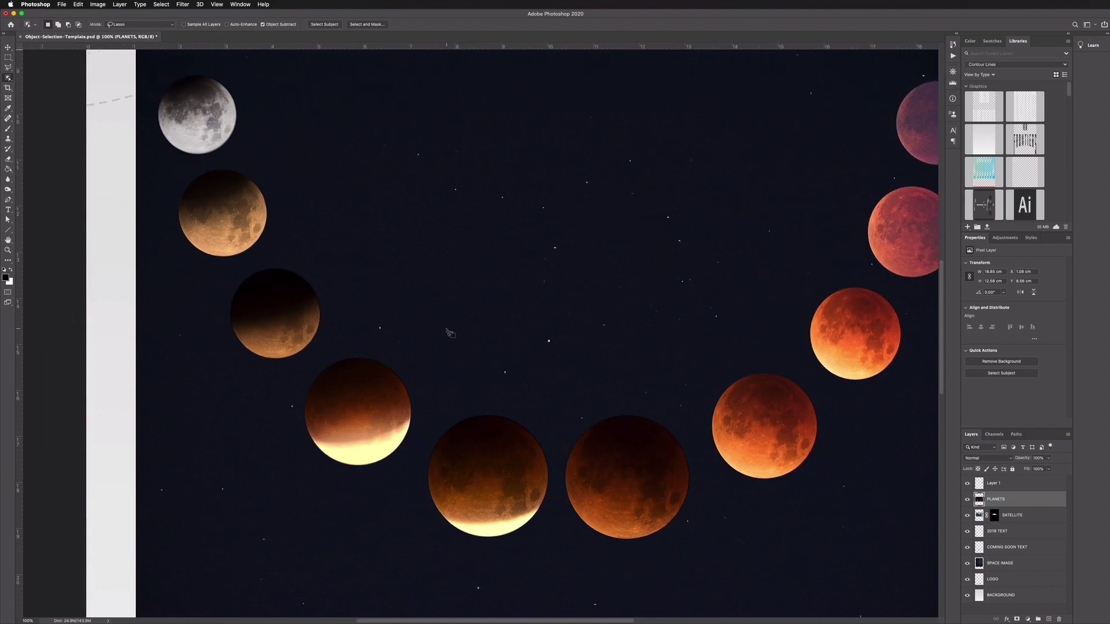
scroll(416, 300, left, 2)
scroll(416, 300, down, 1)
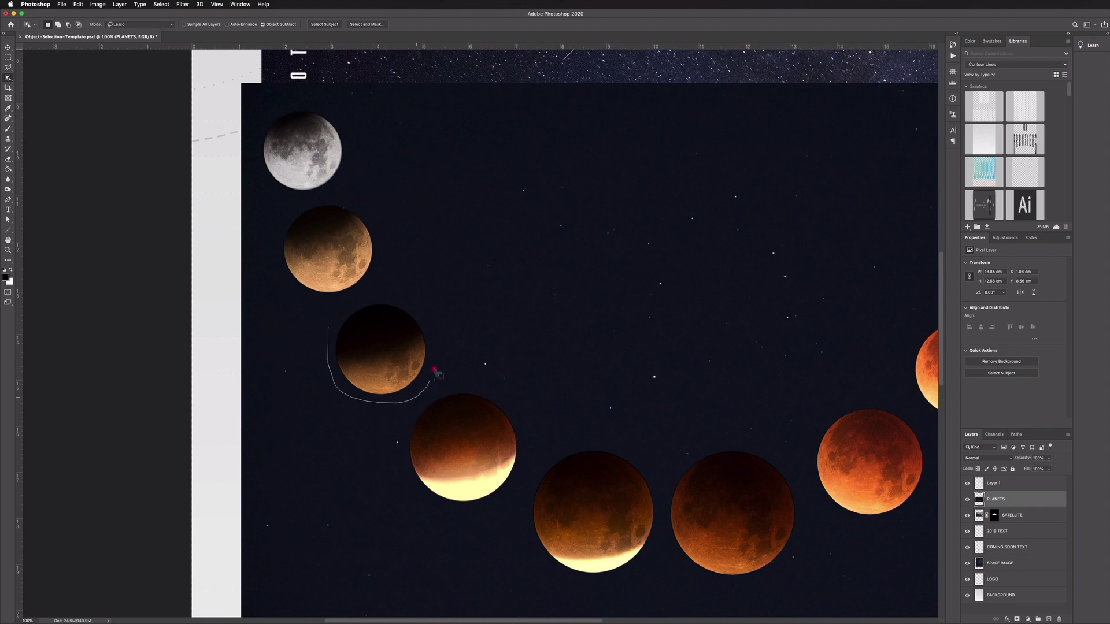
drag(359, 298, 327, 330)
Copy the selected moon to a new layer and hide the PLANETS layer
key(super+j)
click(968, 515)
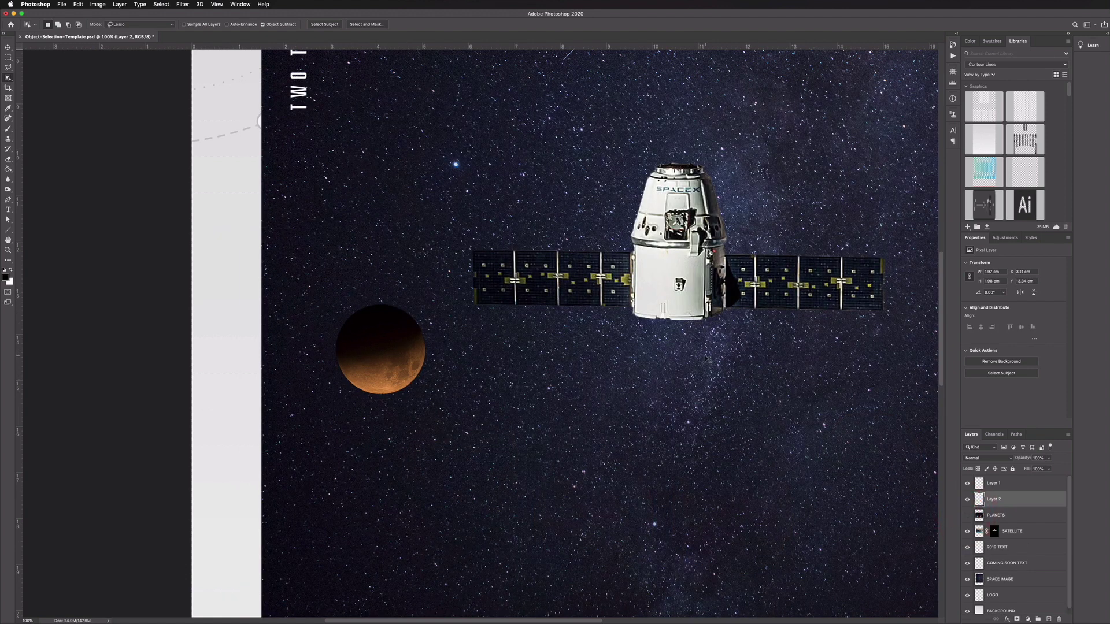
key(super+0)
key(super+minus)
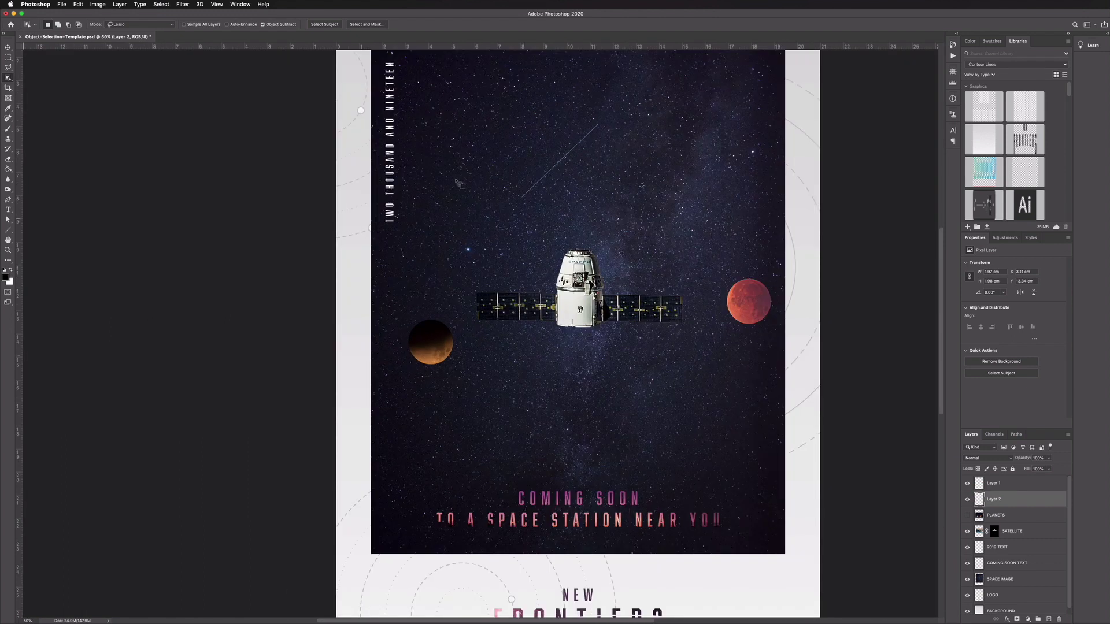
scroll(459, 184, up, 2)
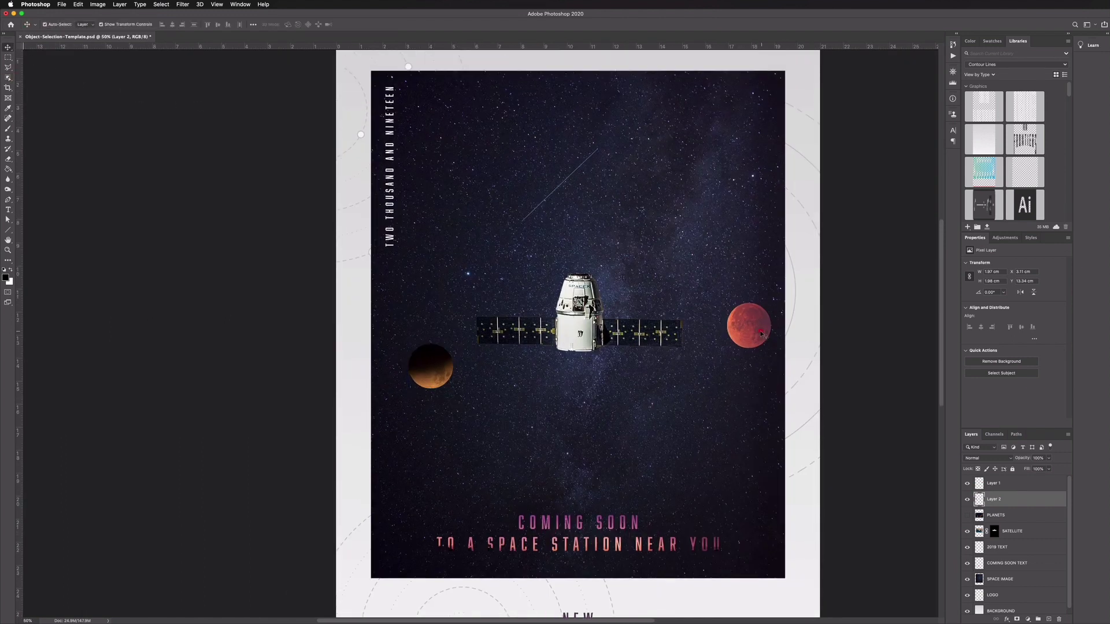